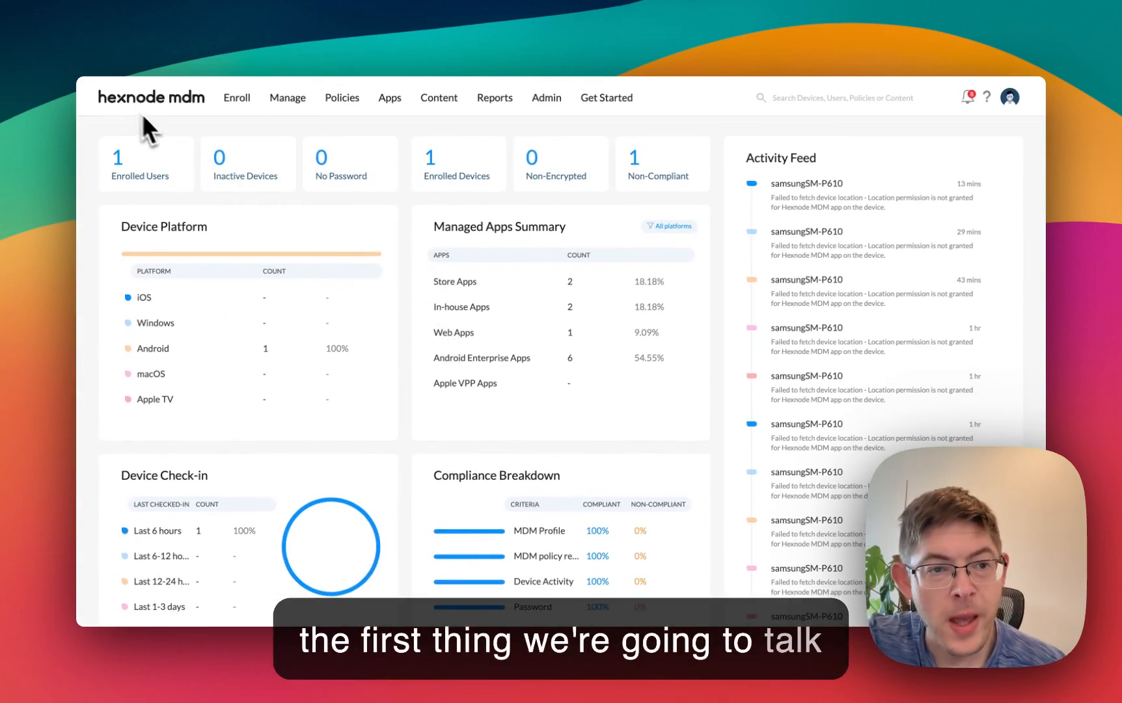
- Open the device enrollment section and examine the server address for QR code, email or SMS enrollment
{"action": "left_click", "coordinate": [234, 109]}
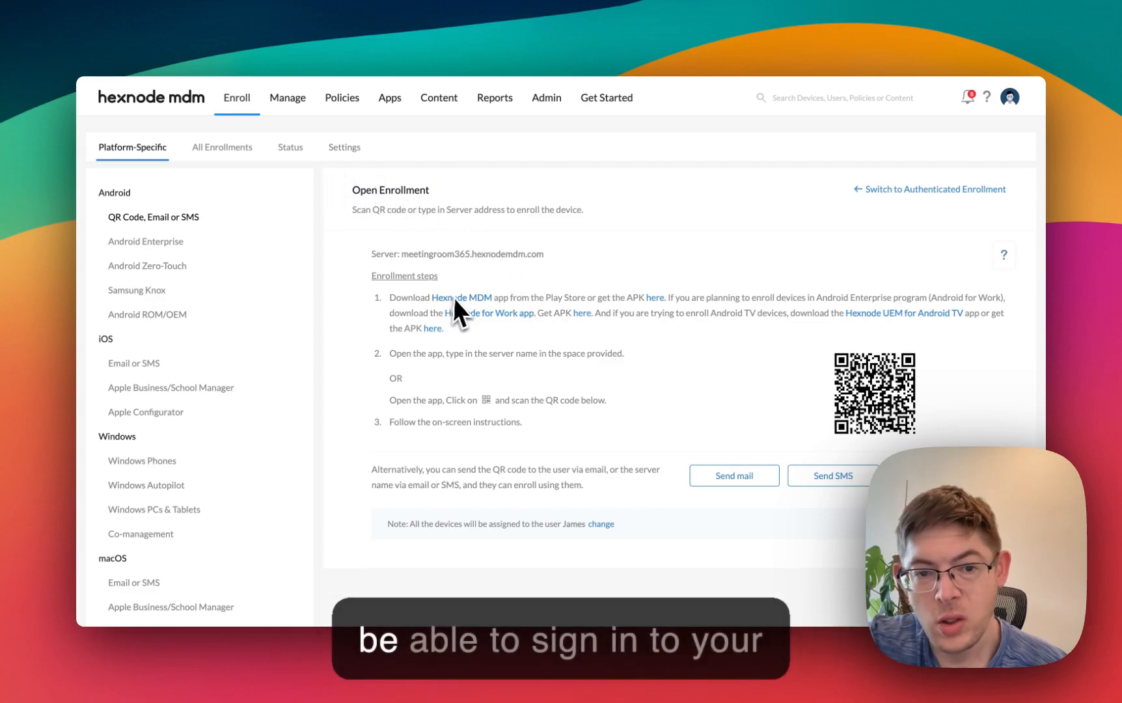
{"action": "left_click_drag", "start_coordinate": [404, 254], "coordinate": [588, 254]}
{"action": "left_click", "coordinate": [406, 254]}
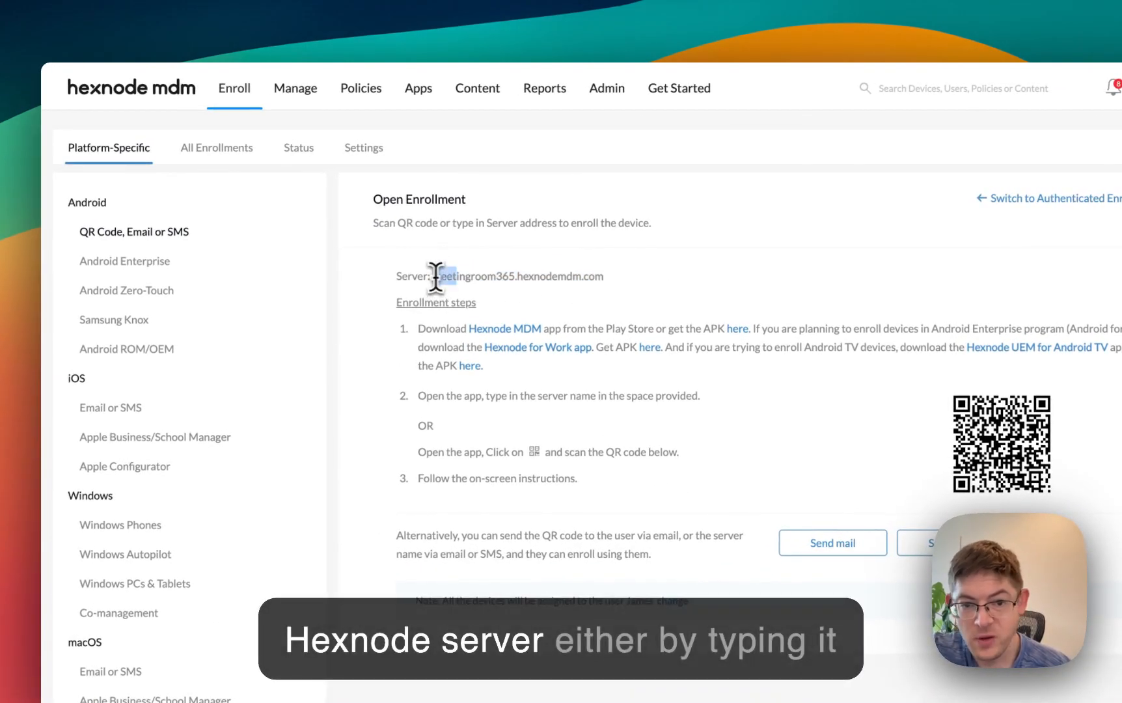
{"action": "left_click_drag", "start_coordinate": [435, 276], "coordinate": [458, 275]}
{"action": "double_click", "coordinate": [451, 278]}
{"action": "left_click", "coordinate": [433, 276]}
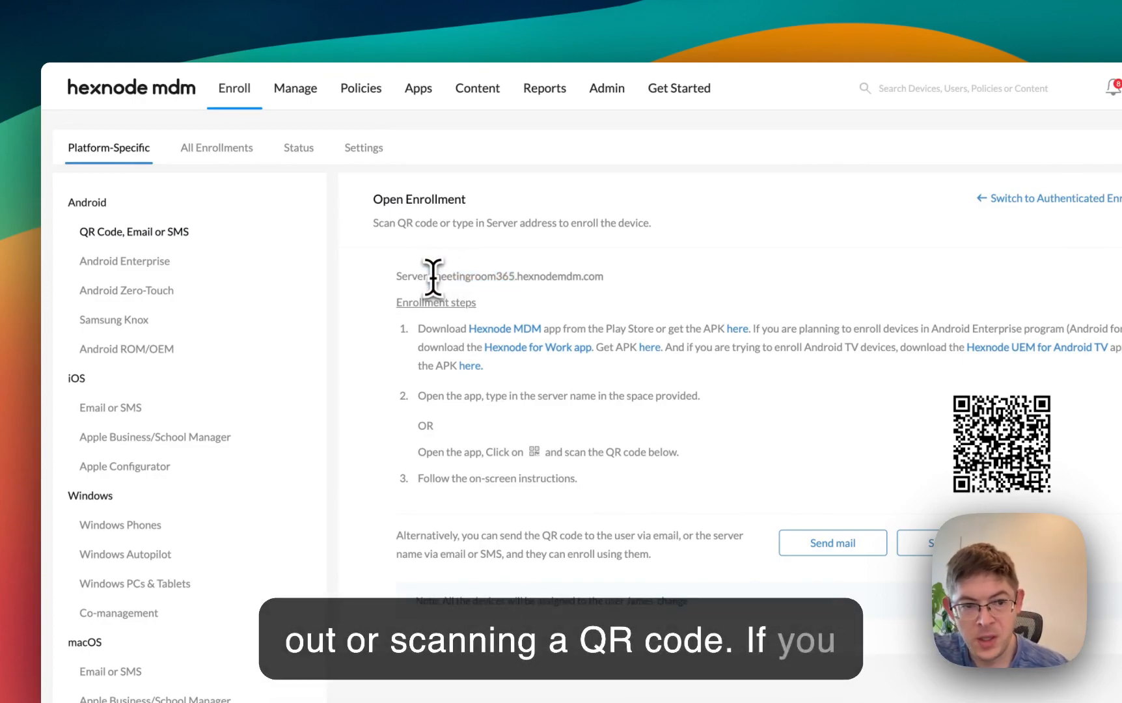
- Review the Android Enterprise organization details and the Android Zero-Touch enrollment instructions
{"action": "left_click", "coordinate": [116, 261]}
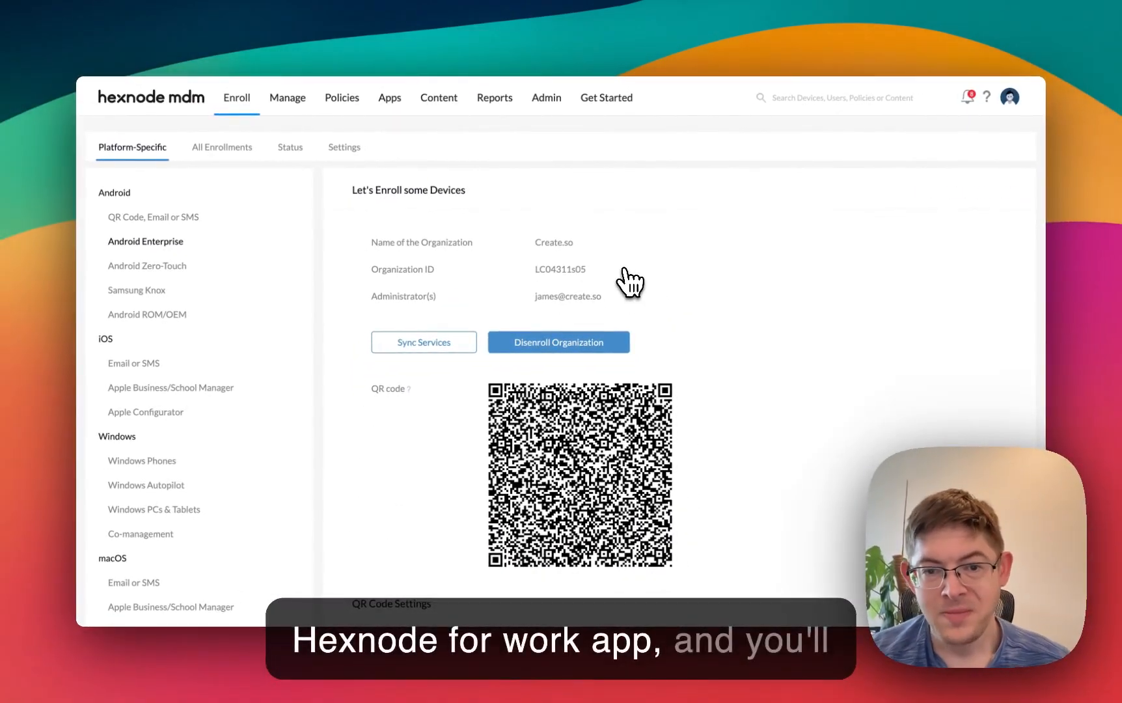
{"action": "left_click_drag", "start_coordinate": [534, 297], "coordinate": [656, 301]}
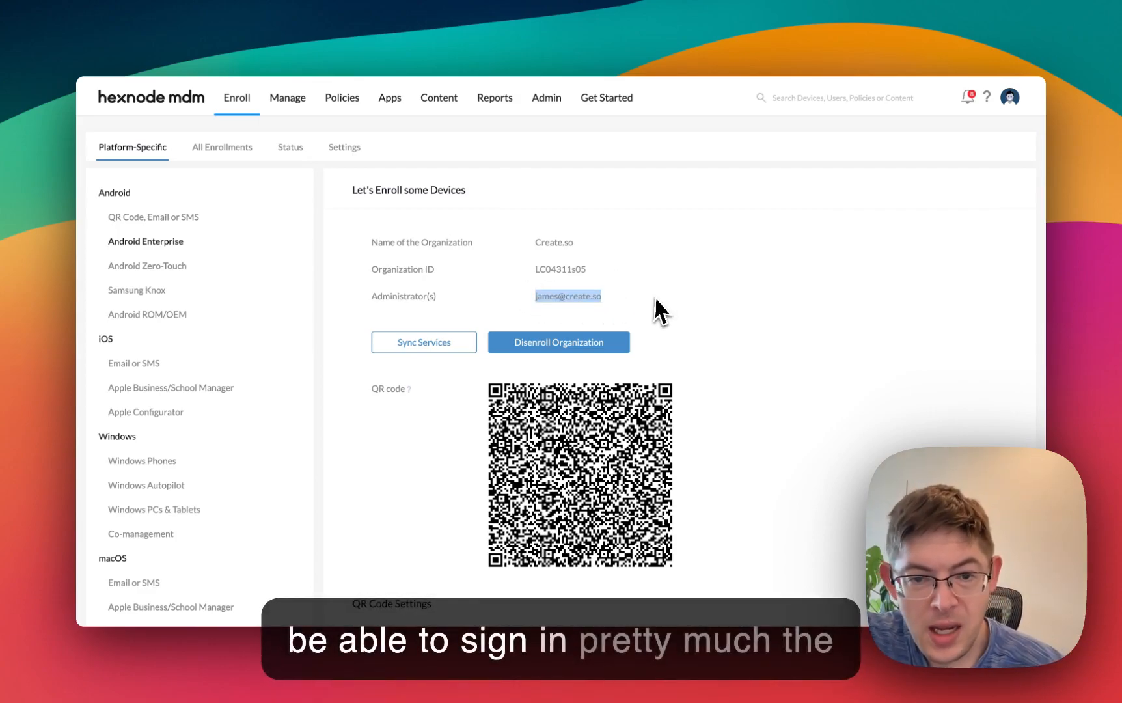
{"action": "left_click", "coordinate": [160, 219]}
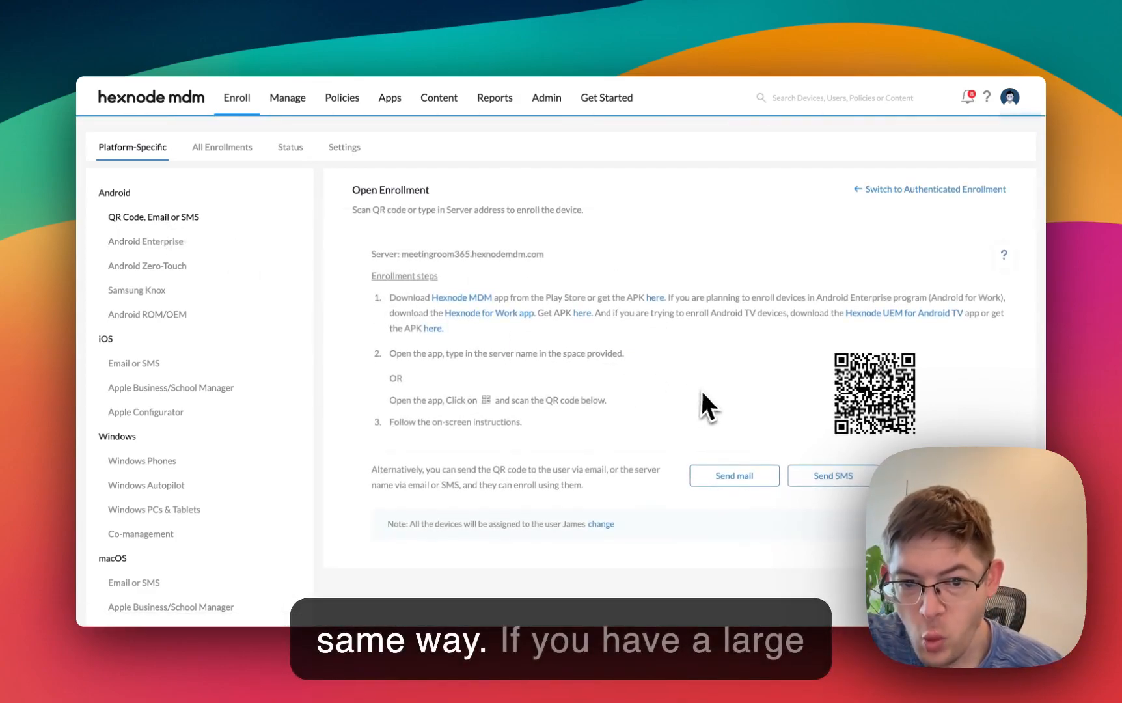
{"action": "left_click", "coordinate": [157, 267]}
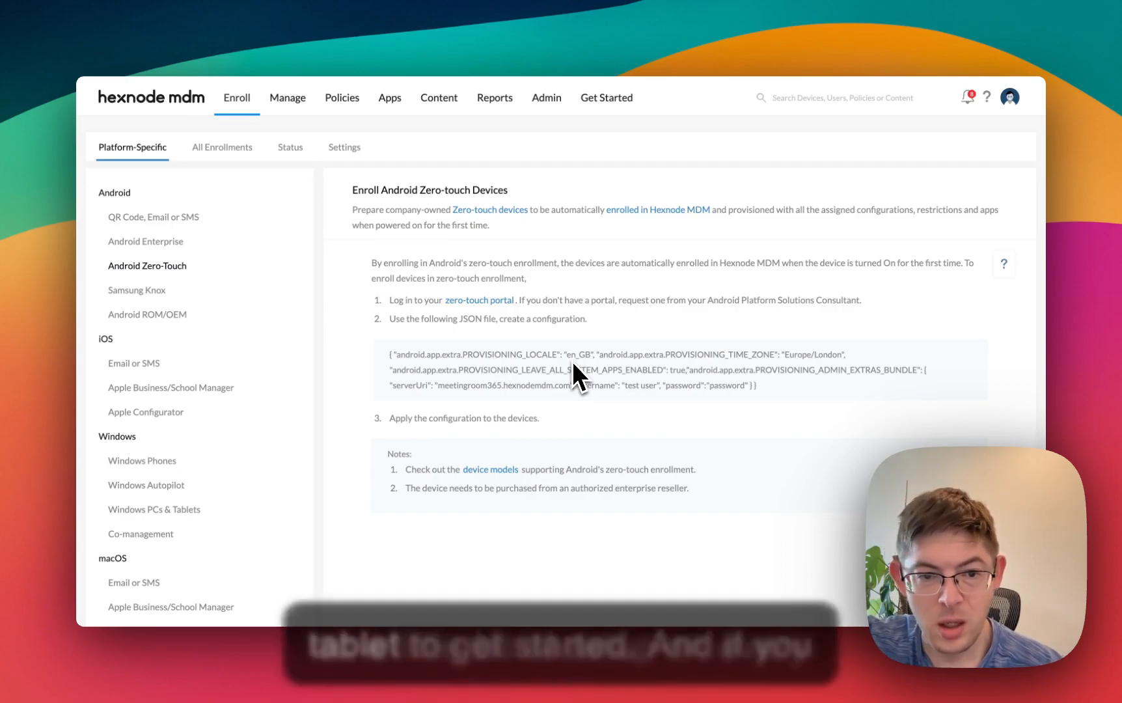
- Read through the Samsung Knox device enrollment instructions, from creating the Knox portal to the username passthrough setup
{"action": "left_click", "coordinate": [134, 291]}
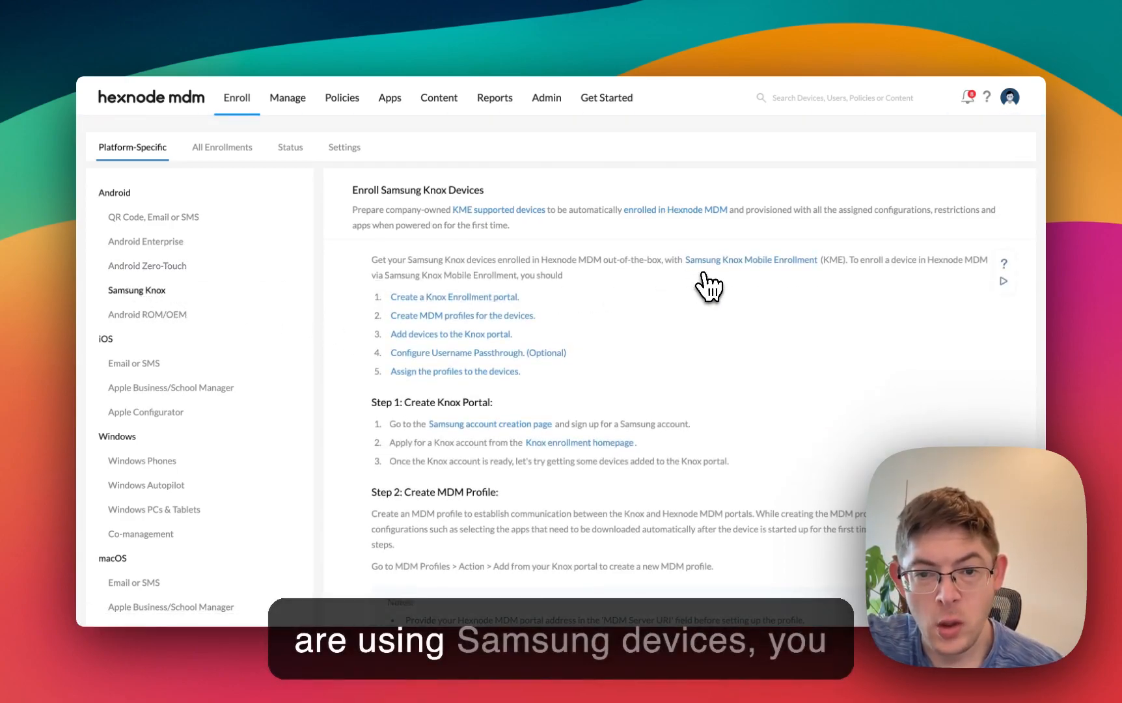
{"action": "left_click_drag", "start_coordinate": [620, 239], "coordinate": [664, 263]}
{"action": "left_click", "coordinate": [652, 274]}
{"action": "left_click", "coordinate": [651, 231]}
{"action": "left_click", "coordinate": [657, 239]}
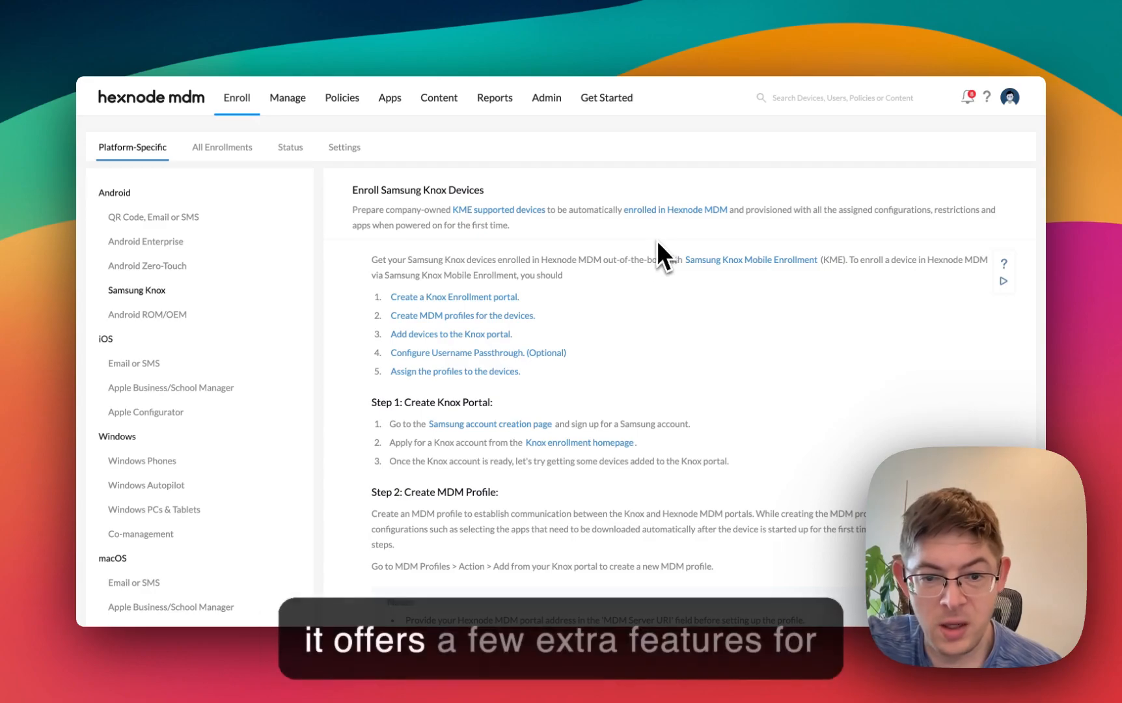
{"action": "scroll", "coordinate": [640, 421], "scroll_direction": "down", "scroll_amount": 10}
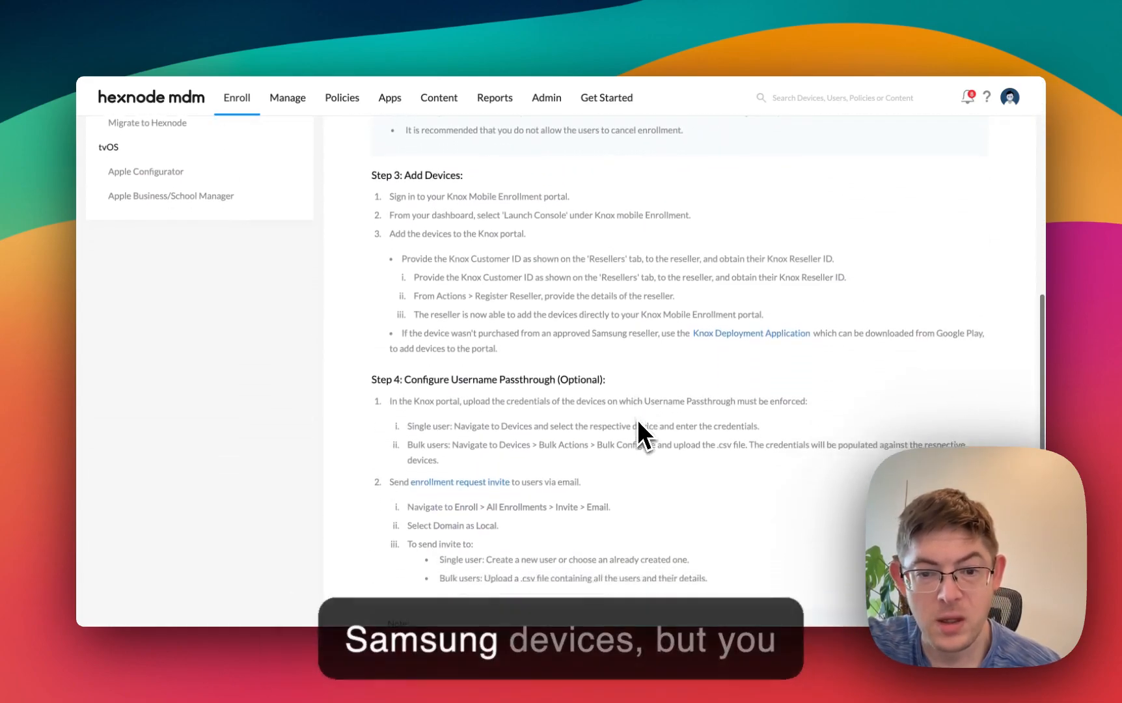
{"action": "scroll", "coordinate": [638, 421], "scroll_direction": "down", "scroll_amount": 4}
{"action": "scroll", "coordinate": [639, 421], "scroll_direction": "up", "scroll_amount": 12}
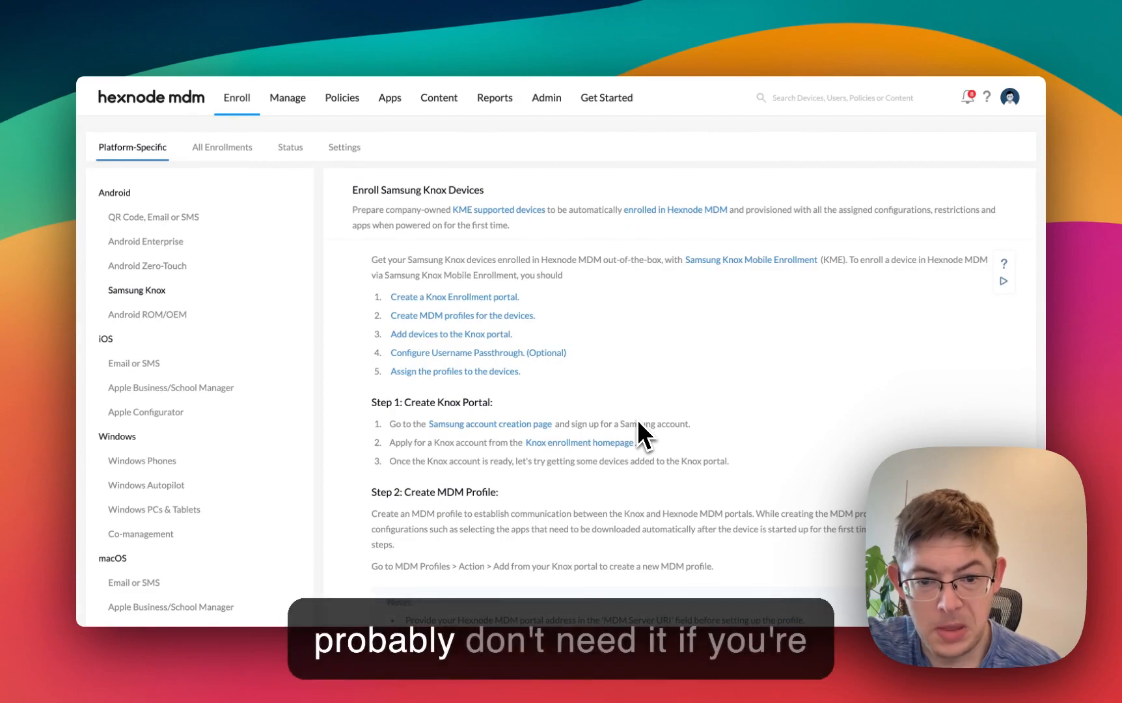
{"action": "scroll", "coordinate": [639, 423], "scroll_direction": "down", "scroll_amount": 12}
{"action": "scroll", "coordinate": [639, 431], "scroll_direction": "down", "scroll_amount": 2}
{"action": "scroll", "coordinate": [641, 431], "scroll_direction": "up", "scroll_amount": 12}
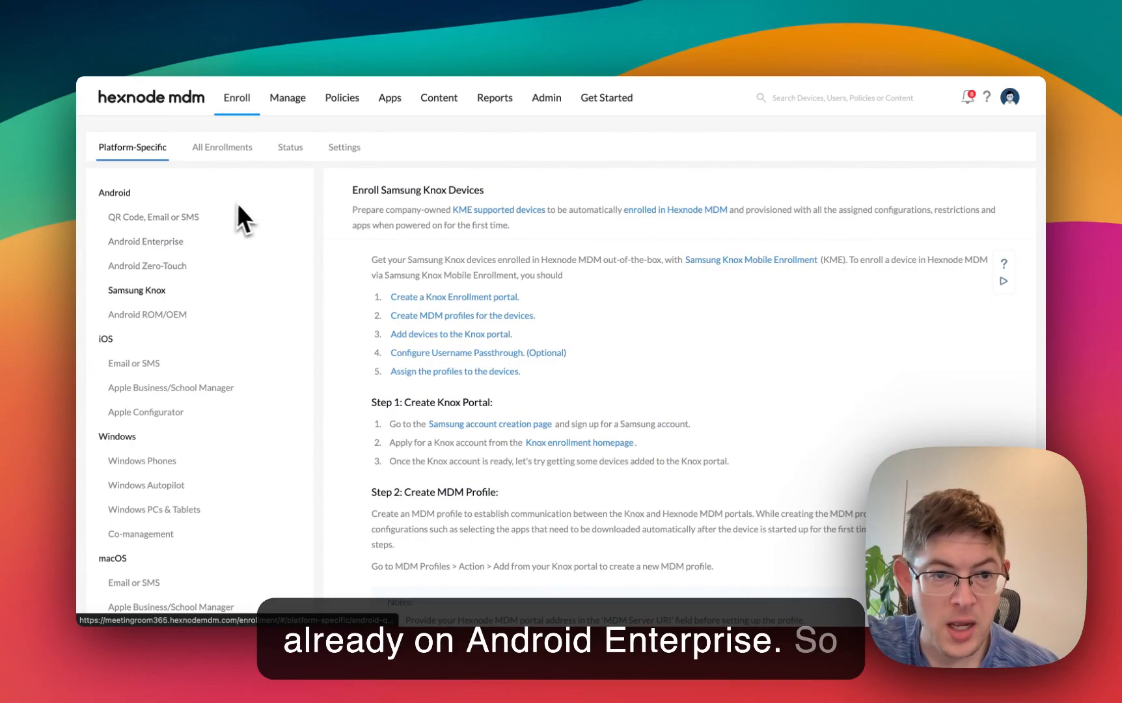
- Return to the dashboard and check the Android row of the device platform summary
{"action": "left_click", "coordinate": [151, 103]}
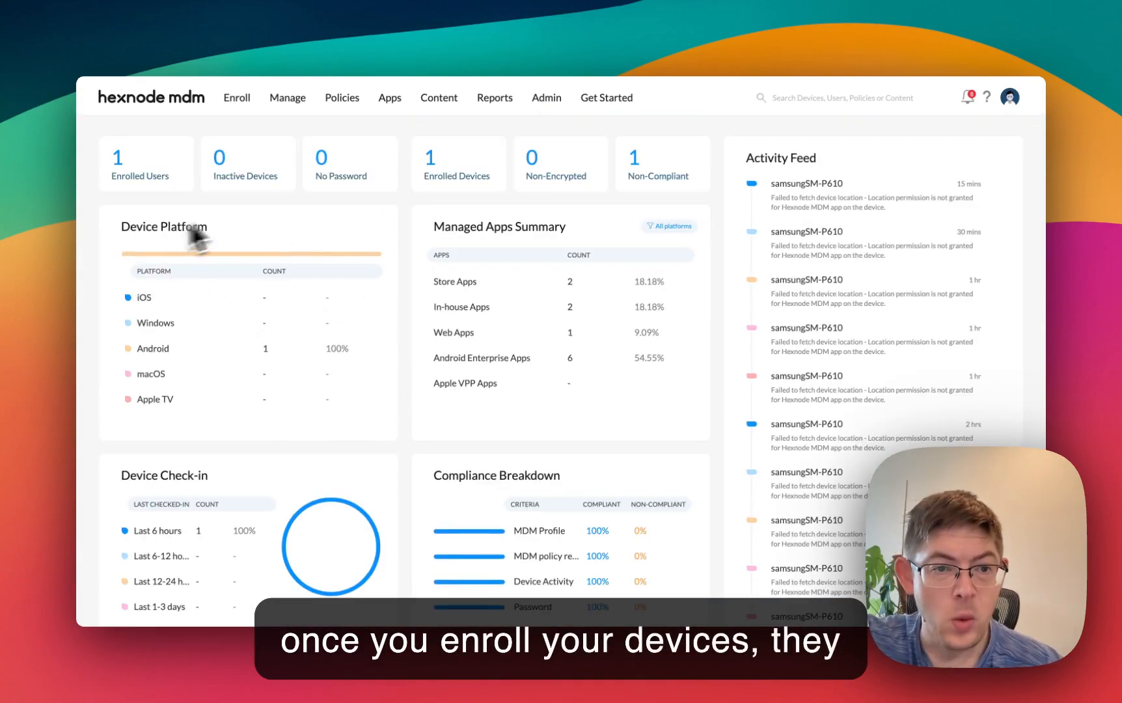
{"action": "left_click_drag", "start_coordinate": [182, 353], "coordinate": [409, 349]}
{"action": "left_click", "coordinate": [408, 348]}
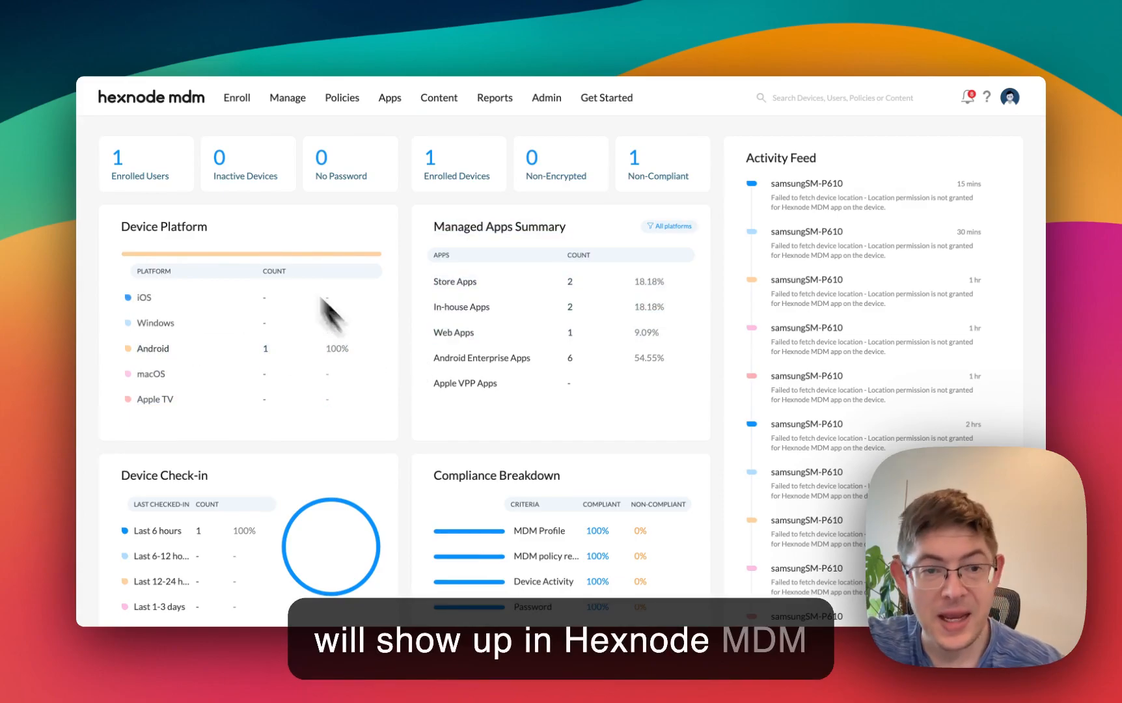
- Search the store apps for "meeting room 365", view the Android results, and close the search
{"action": "left_click", "coordinate": [390, 104]}
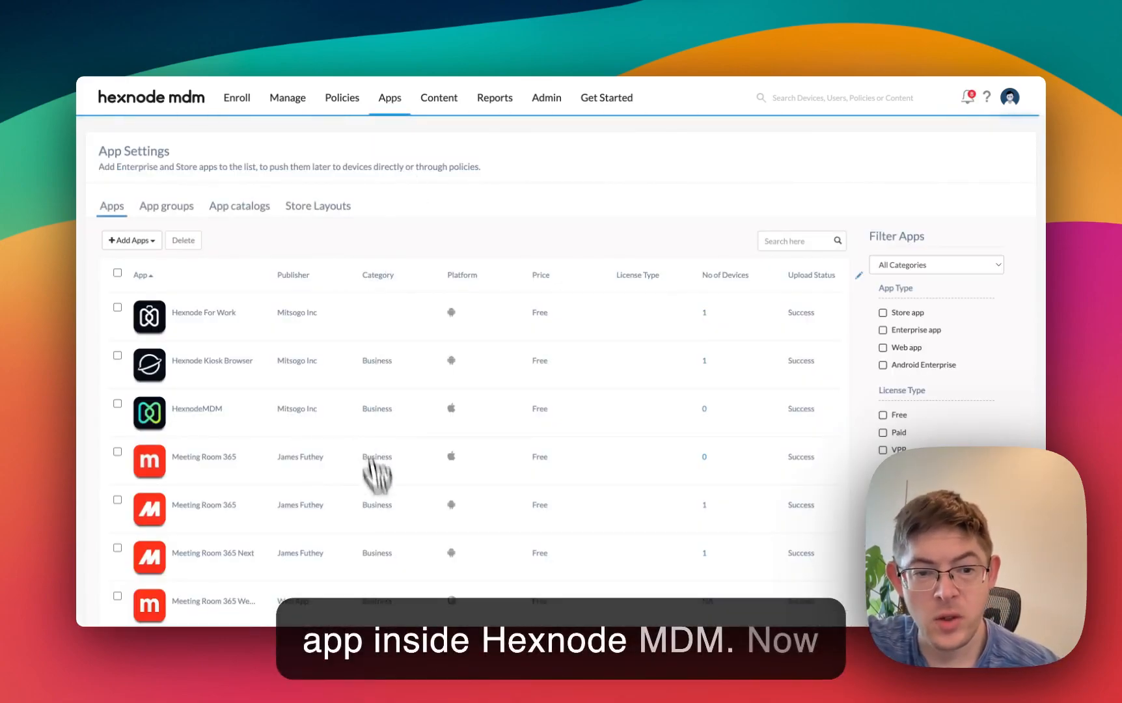
{"action": "left_click", "coordinate": [144, 244]}
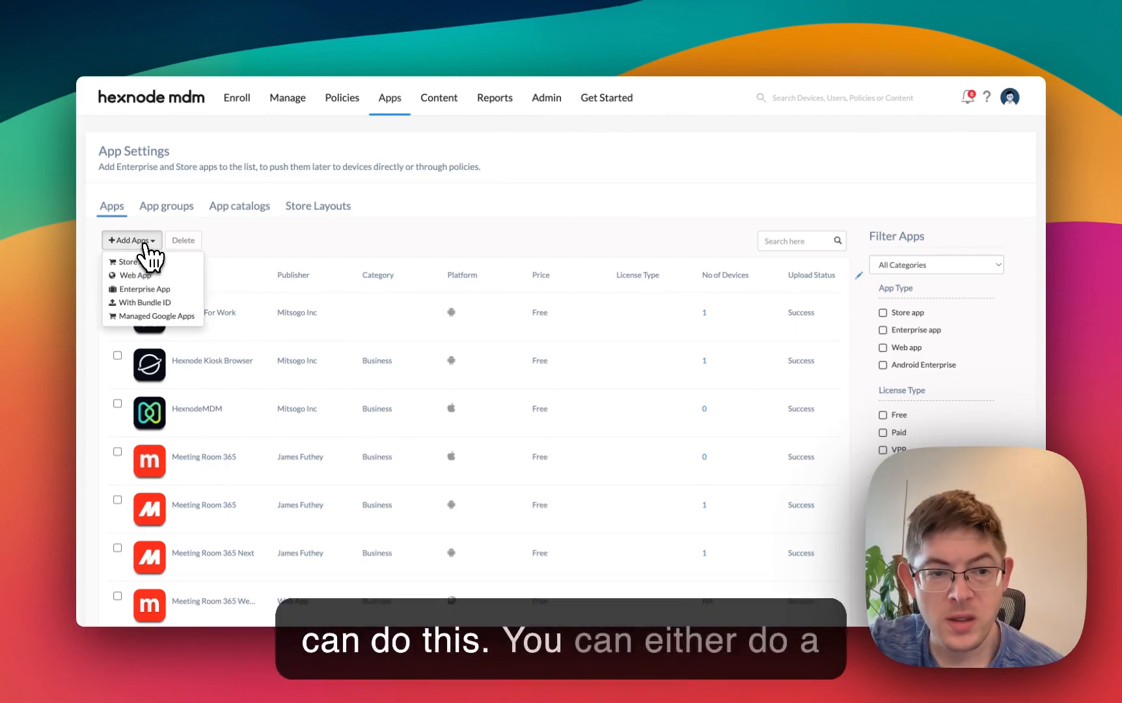
{"action": "left_click", "coordinate": [134, 261]}
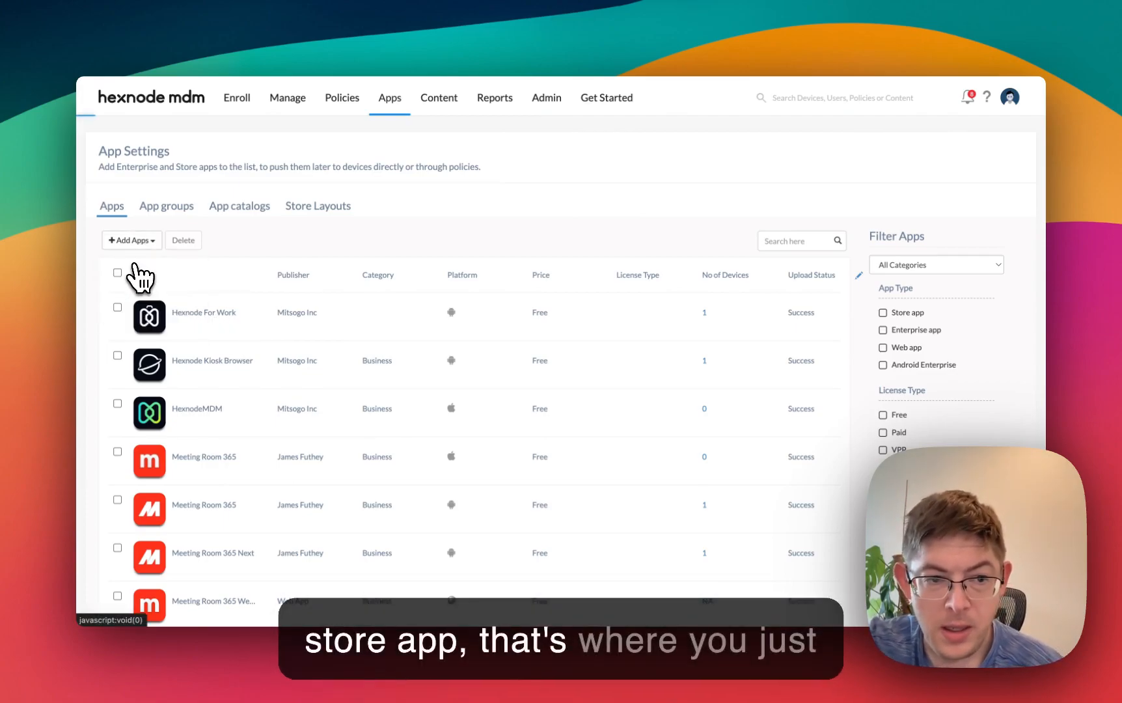
{"action": "left_click", "coordinate": [511, 368]}
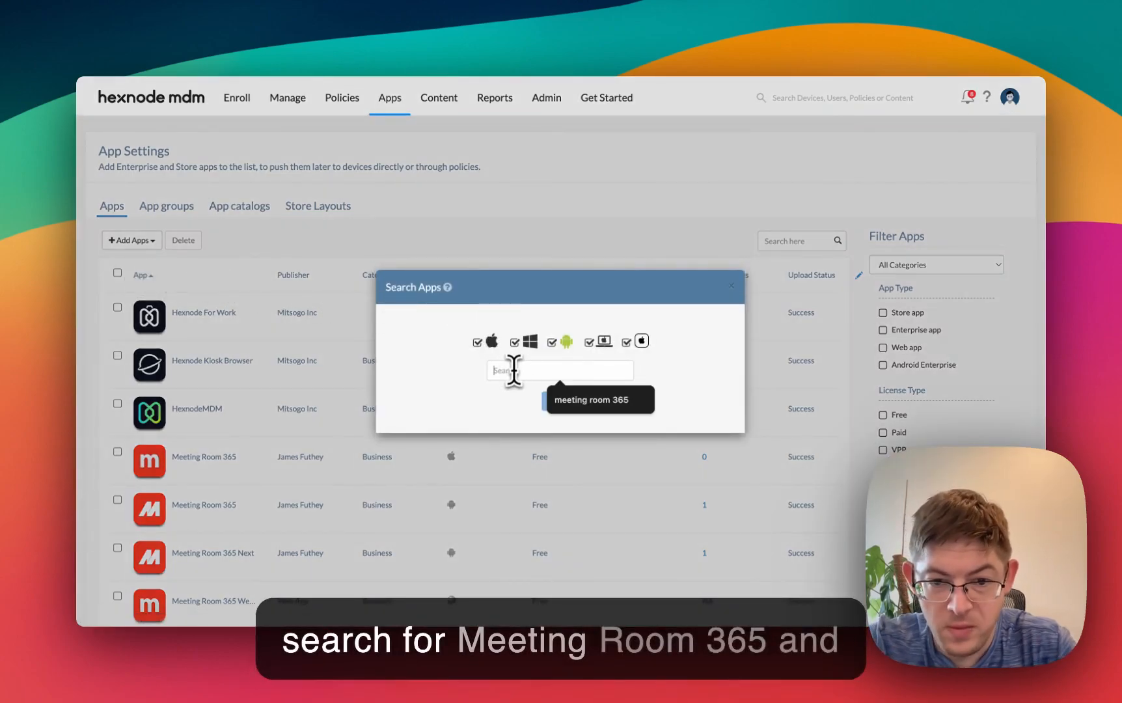
{"action": "left_click", "coordinate": [550, 395]}
{"action": "left_click", "coordinate": [570, 398]}
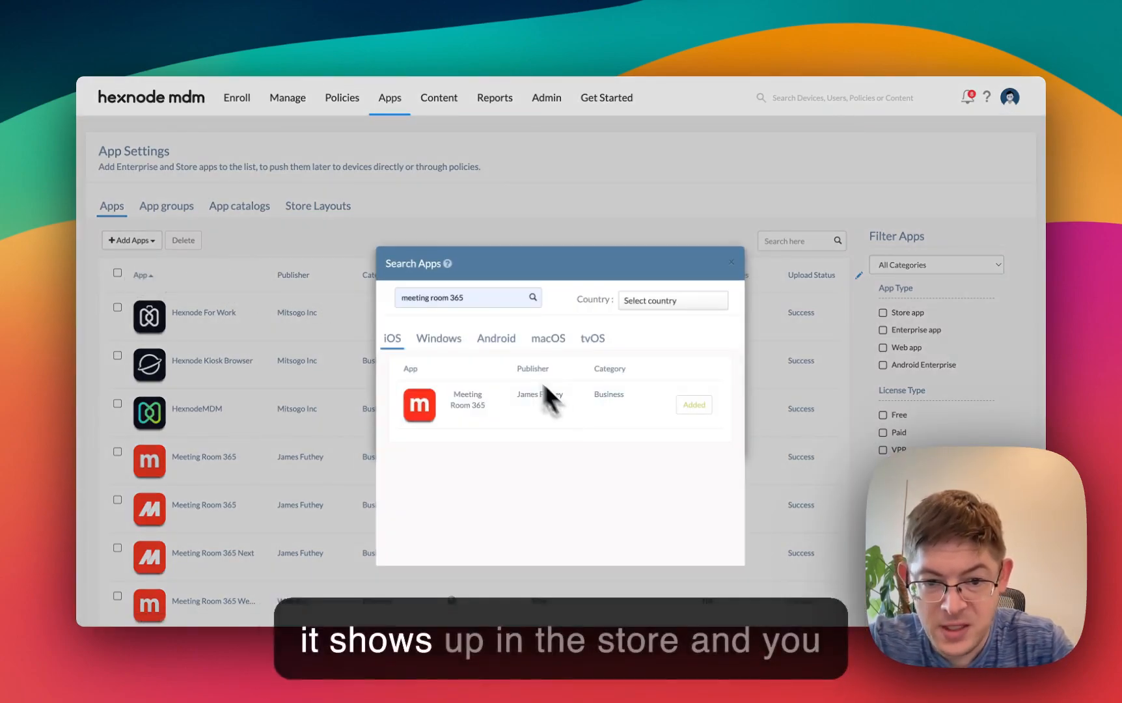
{"action": "left_click", "coordinate": [448, 340]}
{"action": "left_click", "coordinate": [490, 338]}
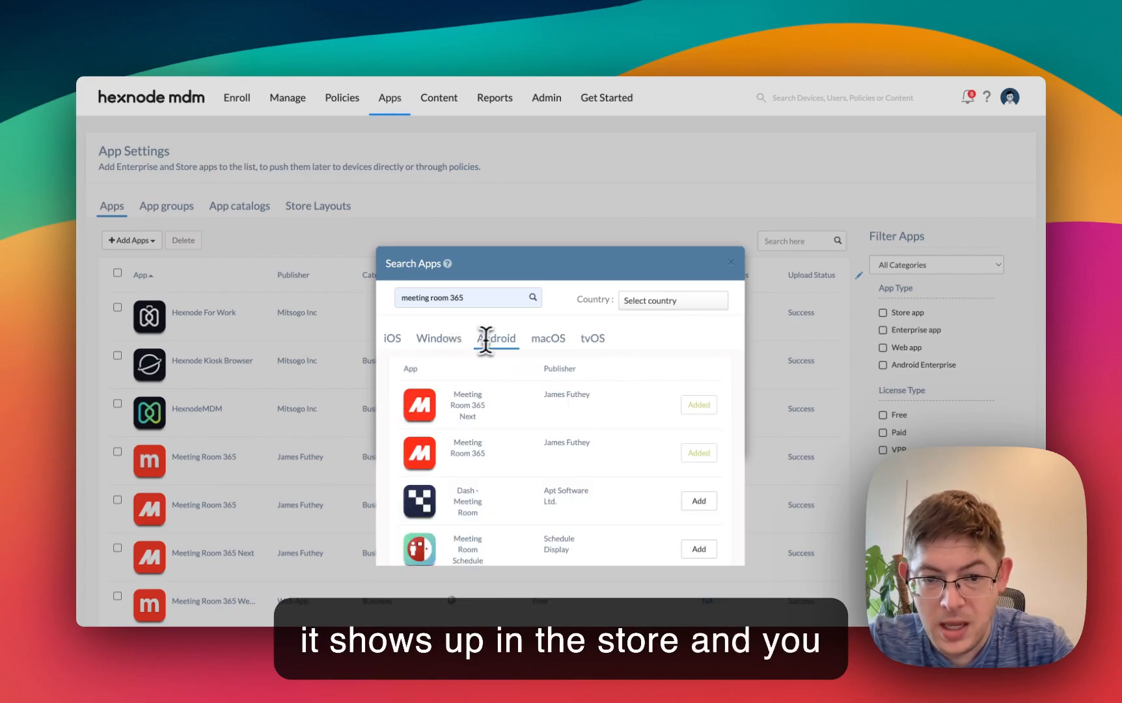
{"action": "left_click", "coordinate": [732, 263]}
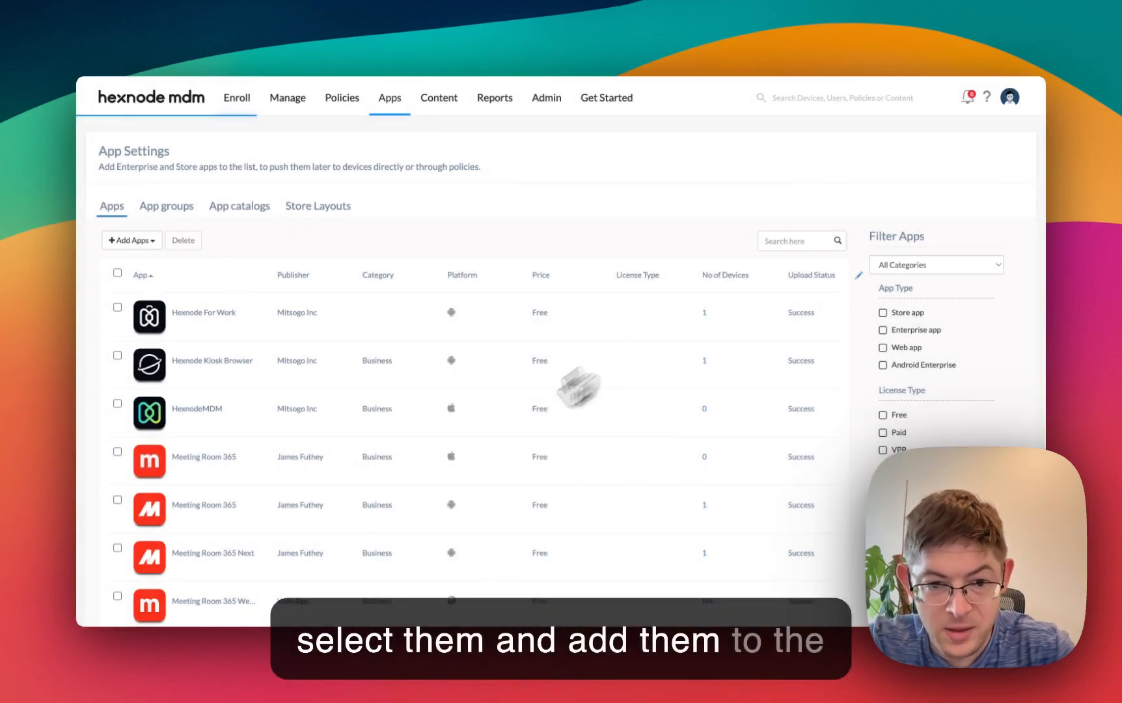
- View the private apps in the managed Google Play store, close it, and look over the added apps list
{"action": "scroll", "coordinate": [485, 503], "scroll_direction": "down", "scroll_amount": 5}
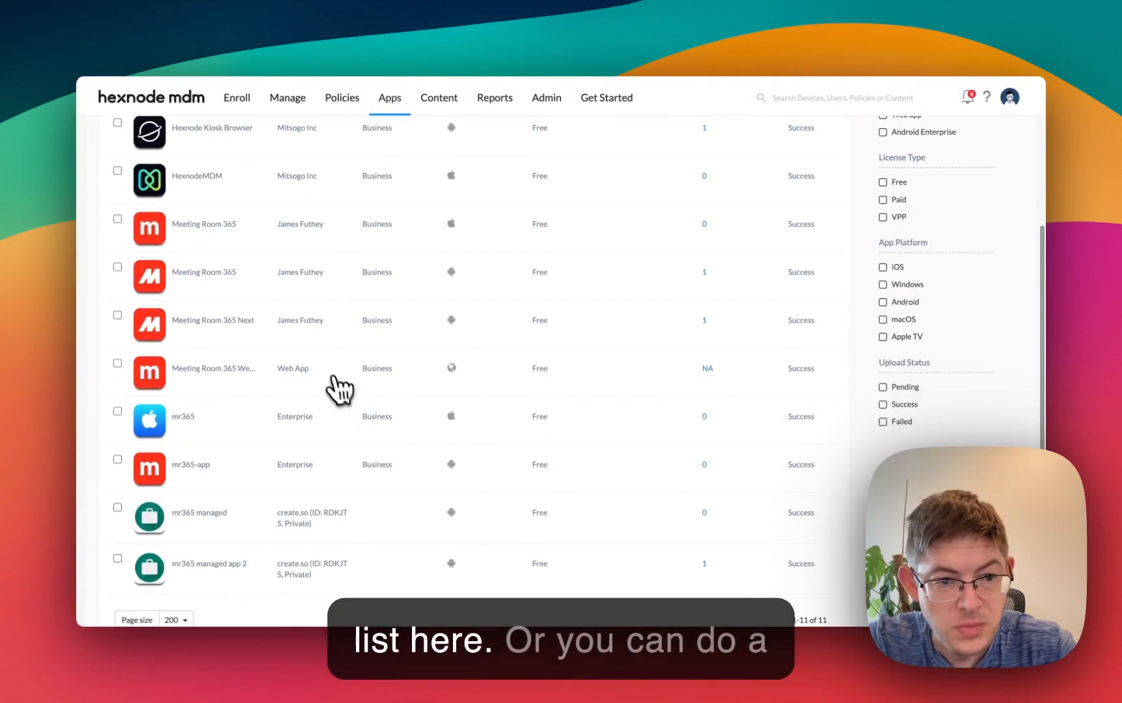
{"action": "scroll", "coordinate": [325, 381], "scroll_direction": "up", "scroll_amount": 5}
{"action": "left_click", "coordinate": [125, 242]}
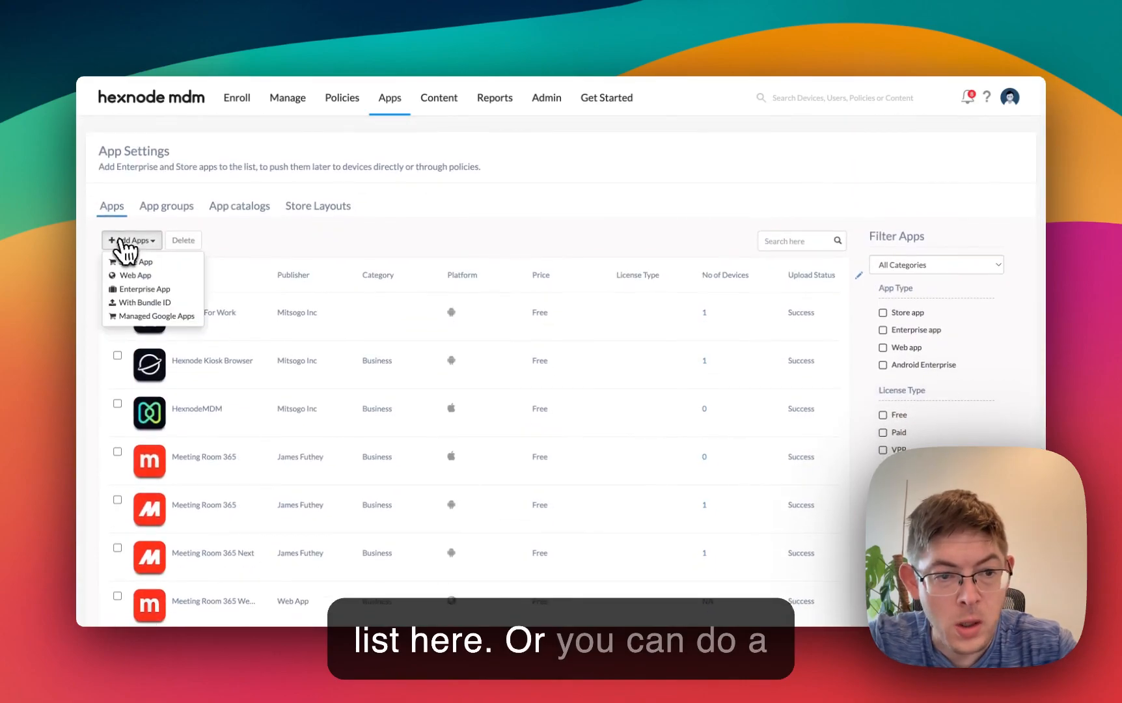
{"action": "left_click", "coordinate": [152, 317]}
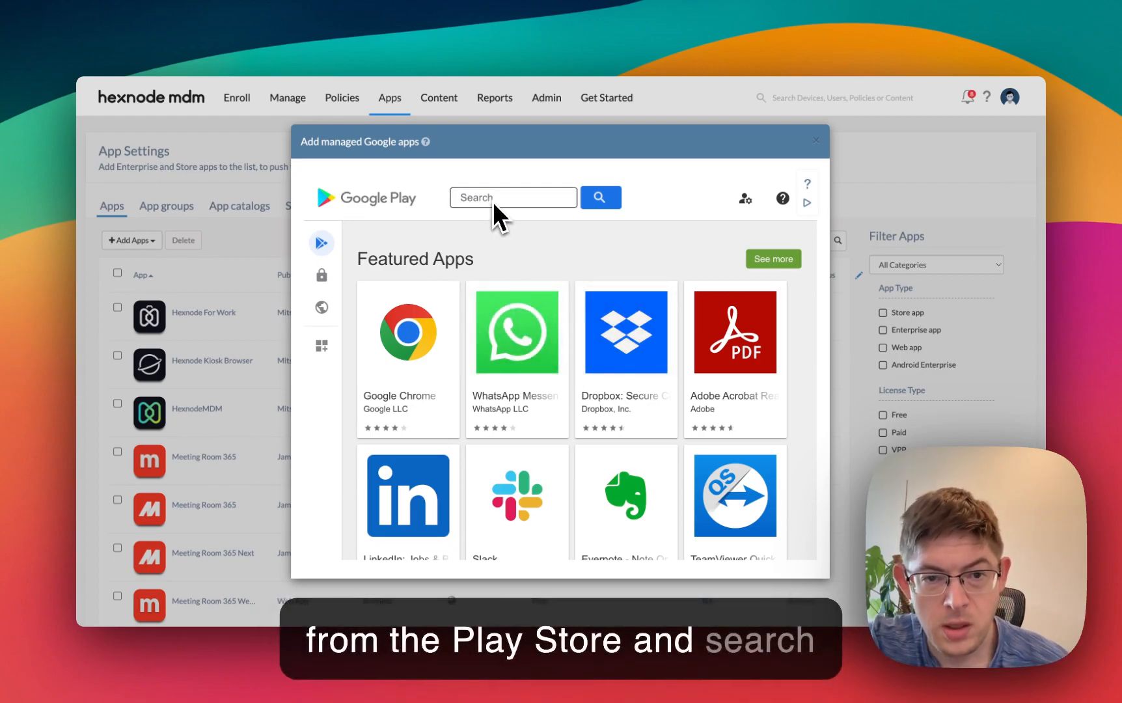
{"action": "left_click", "coordinate": [317, 289]}
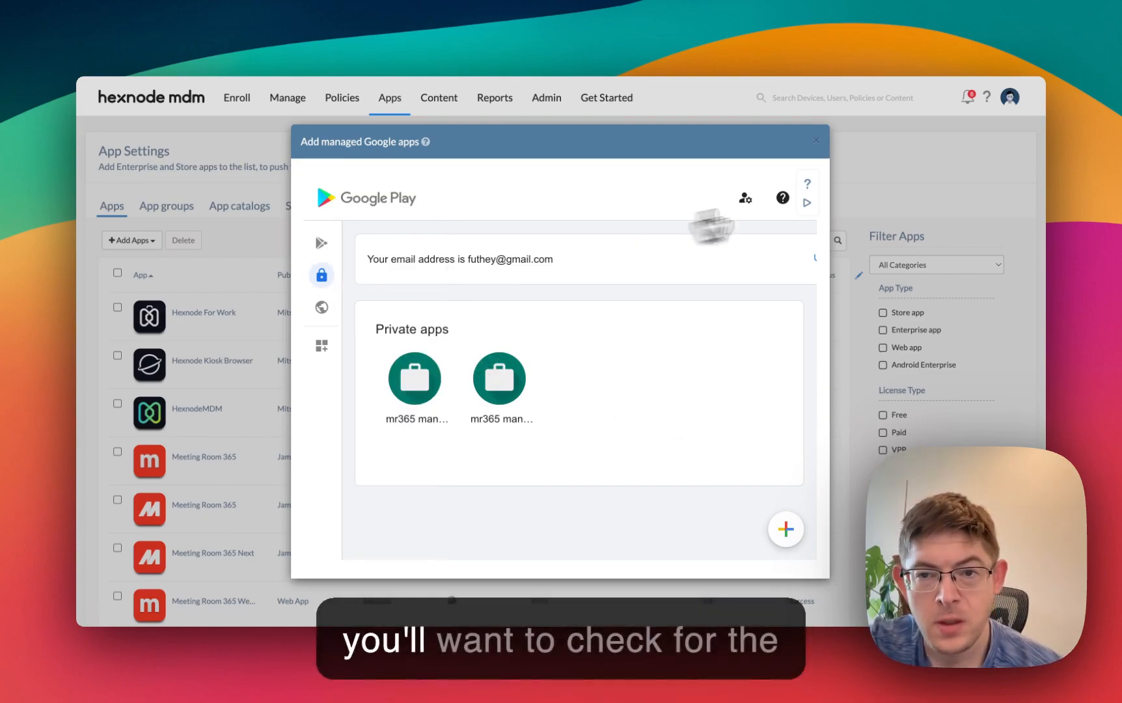
{"action": "left_click", "coordinate": [815, 145]}
{"action": "scroll", "coordinate": [233, 405], "scroll_direction": "down", "scroll_amount": 10}
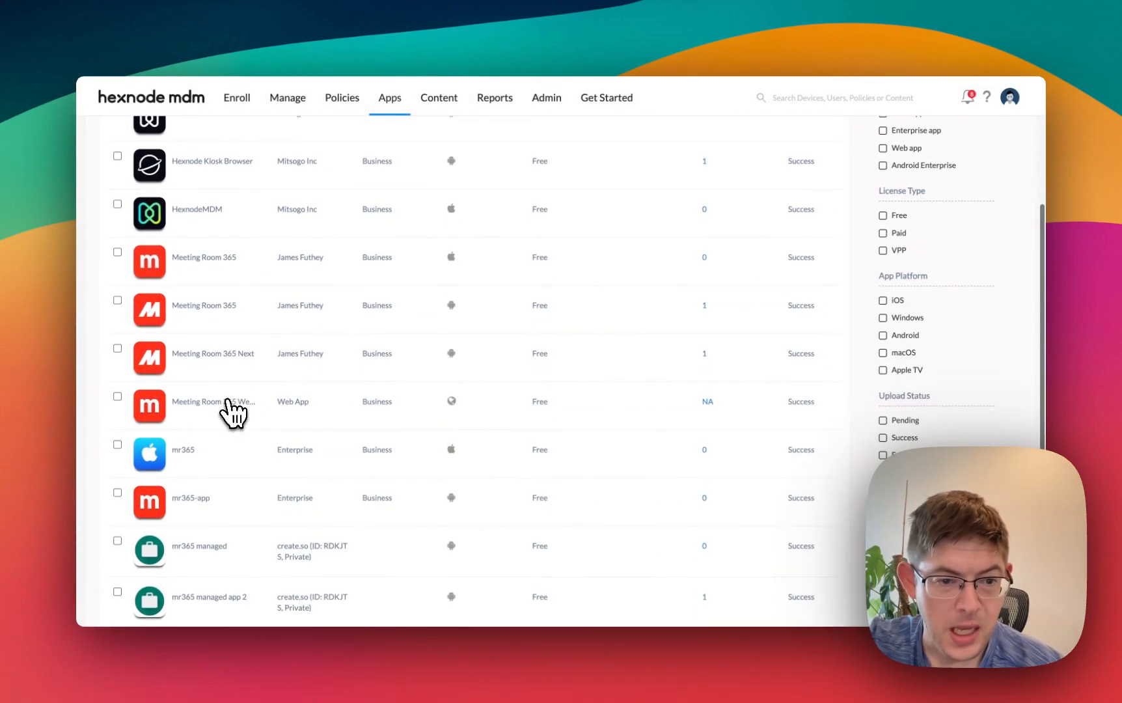
{"action": "scroll", "coordinate": [242, 519], "scroll_direction": "up", "scroll_amount": 5}
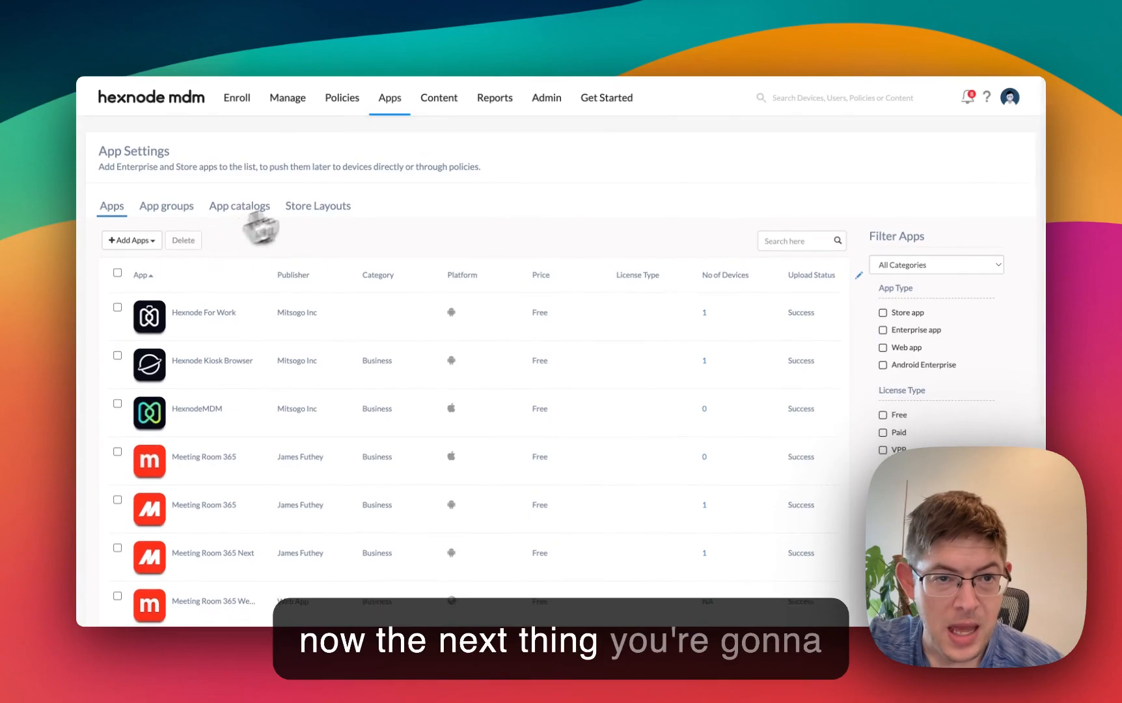
- Open the Sample Single App Kiosk Policy for editing and display its Android settings
{"action": "left_click", "coordinate": [337, 101]}
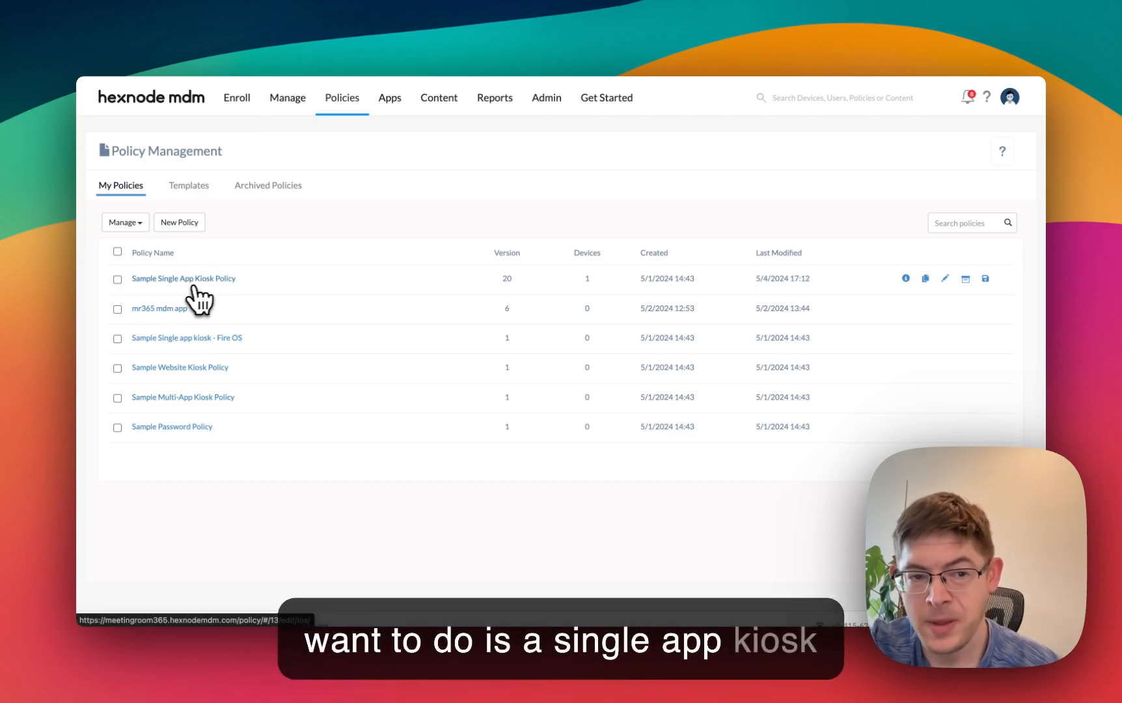
{"action": "left_click", "coordinate": [162, 281]}
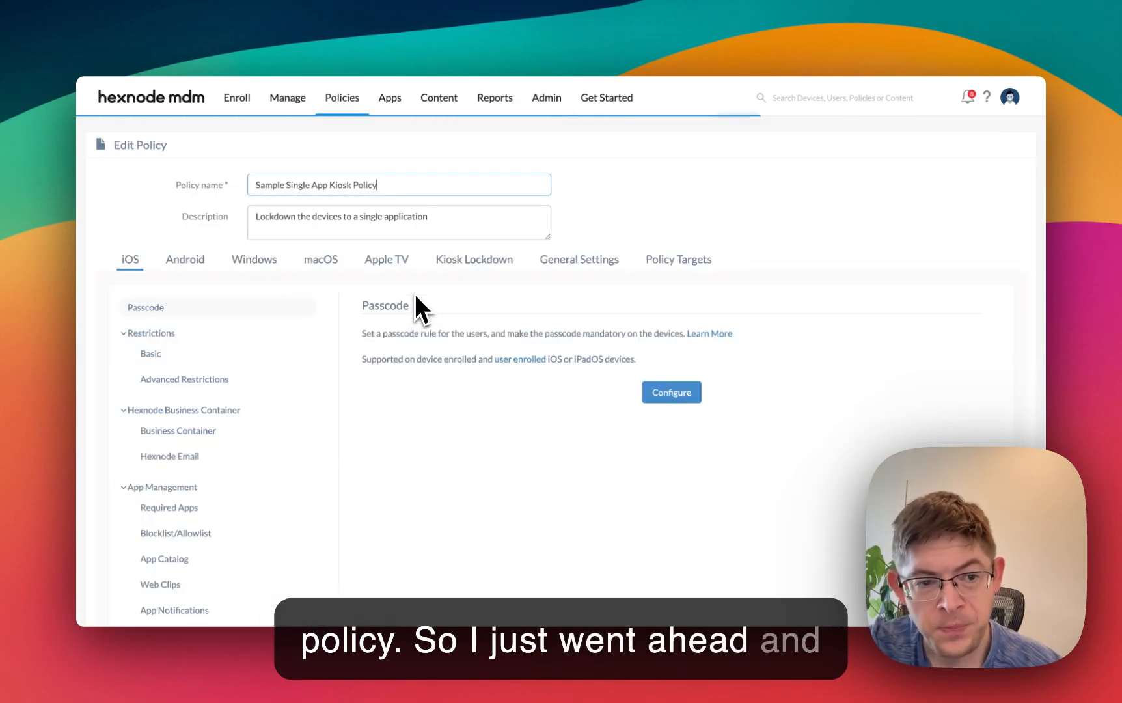
{"action": "scroll", "coordinate": [372, 409], "scroll_direction": "down", "scroll_amount": 1}
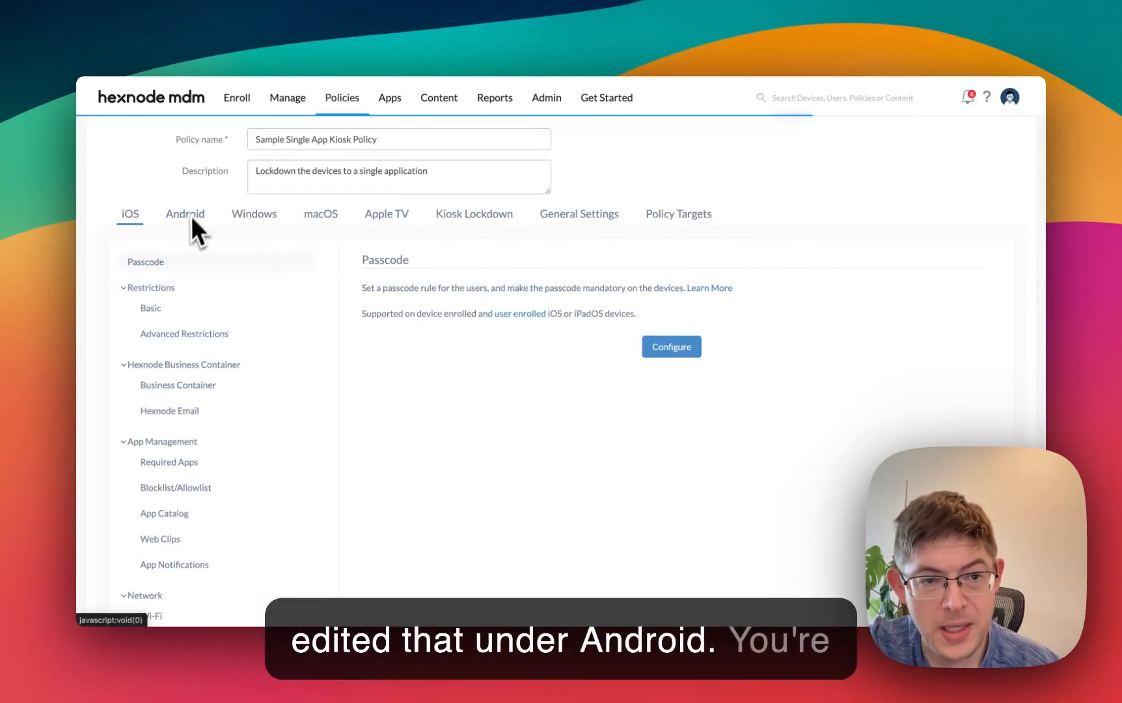
{"action": "scroll", "coordinate": [287, 325], "scroll_direction": "down", "scroll_amount": 3}
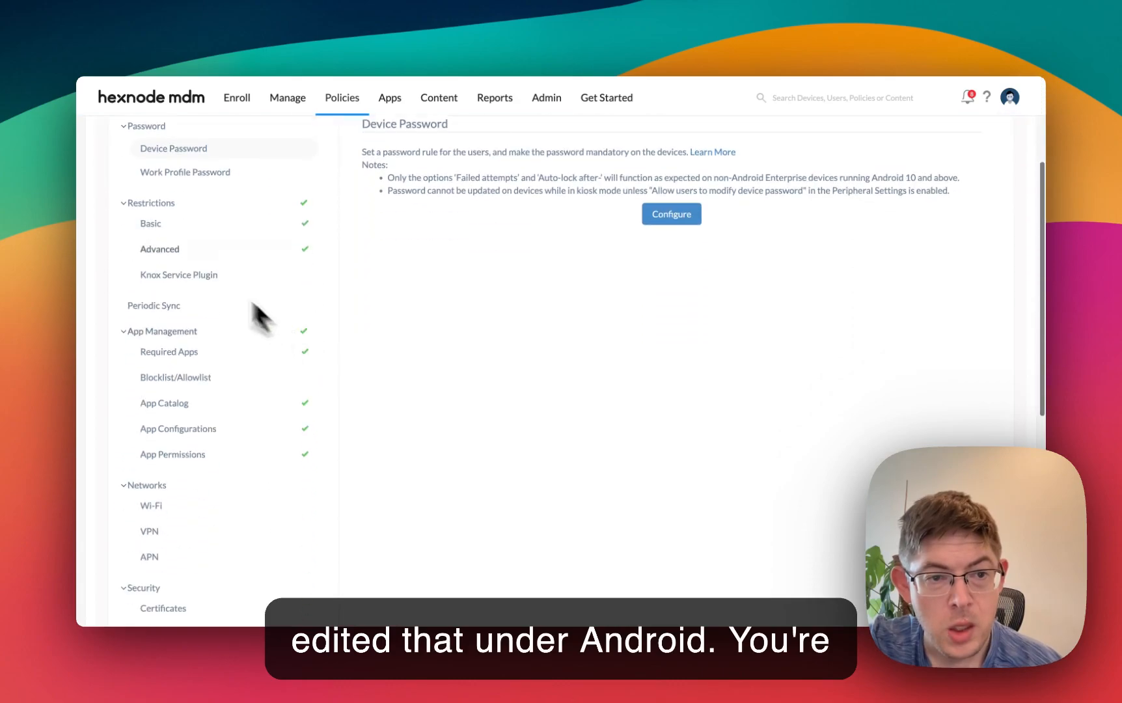
- Examine the basic and advanced Android restrictions configured in the kiosk policy
{"action": "left_click", "coordinate": [163, 225]}
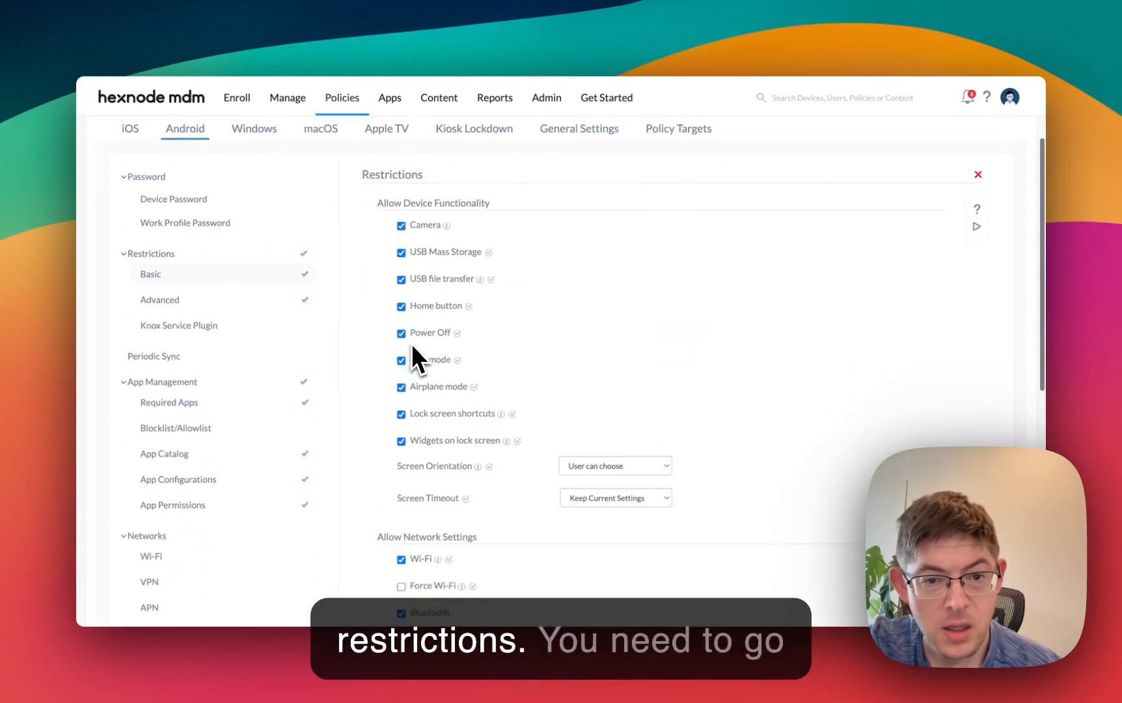
{"action": "scroll", "coordinate": [234, 260], "scroll_direction": "down", "scroll_amount": 3}
{"action": "scroll", "coordinate": [195, 241], "scroll_direction": "up", "scroll_amount": 2}
{"action": "left_click", "coordinate": [170, 219]}
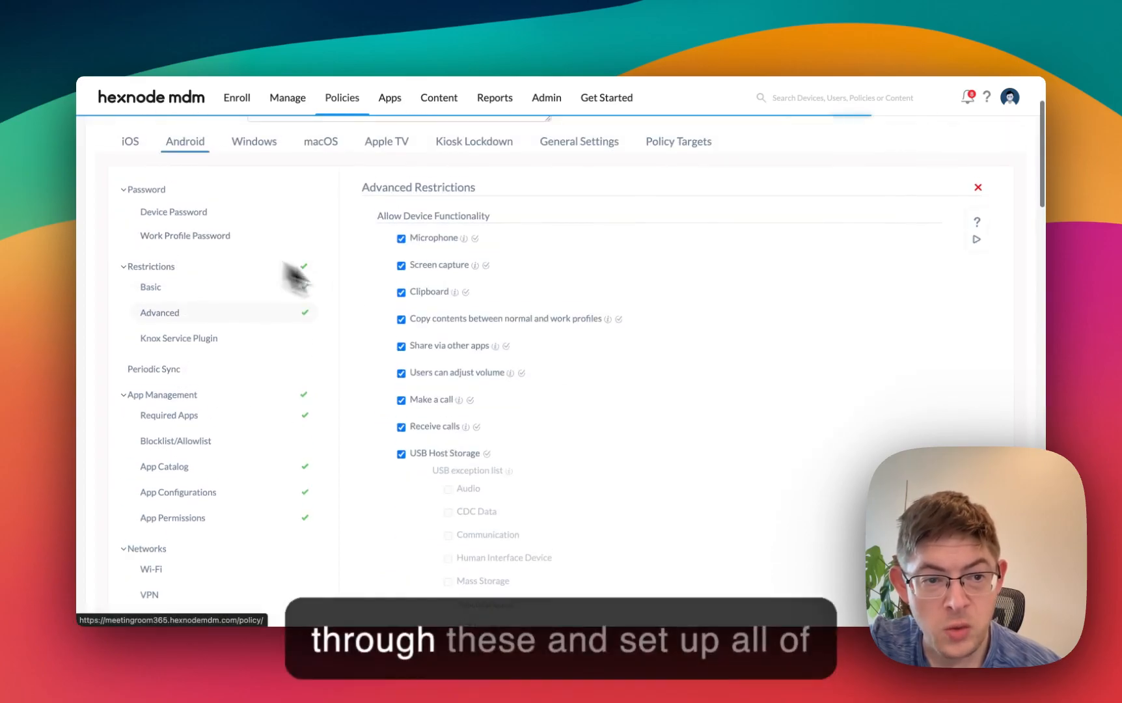
{"action": "scroll", "coordinate": [461, 345], "scroll_direction": "down", "scroll_amount": 5}
{"action": "scroll", "coordinate": [497, 301], "scroll_direction": "up", "scroll_amount": 6}
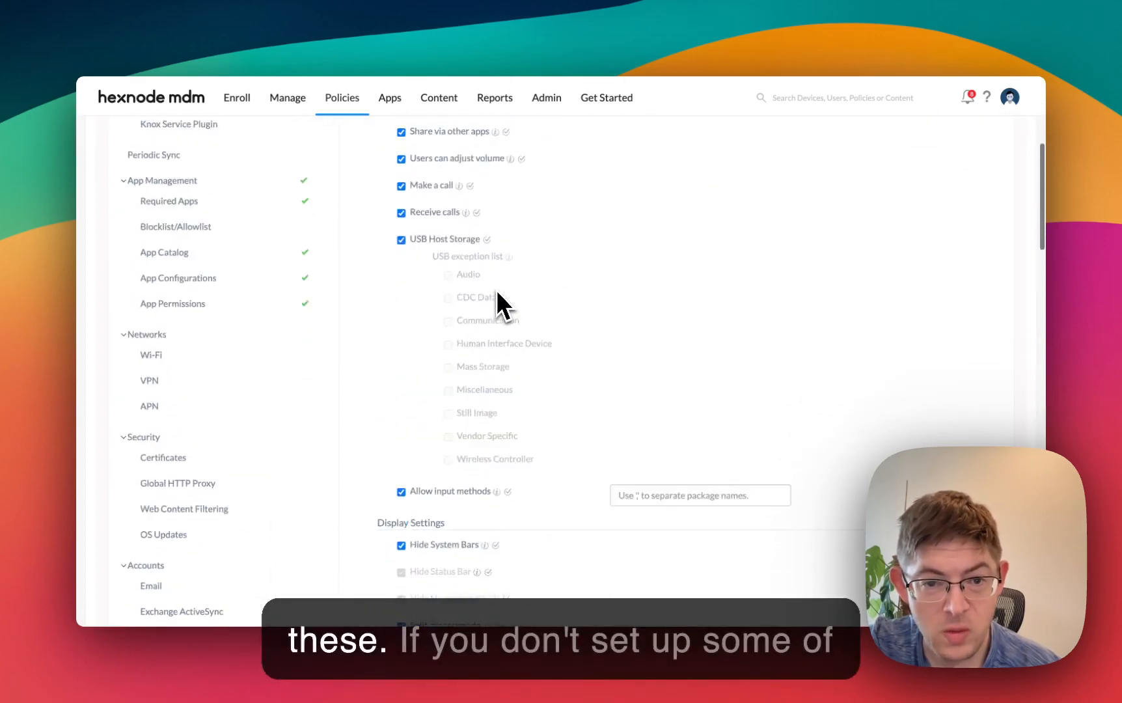
{"action": "left_click", "coordinate": [170, 315]}
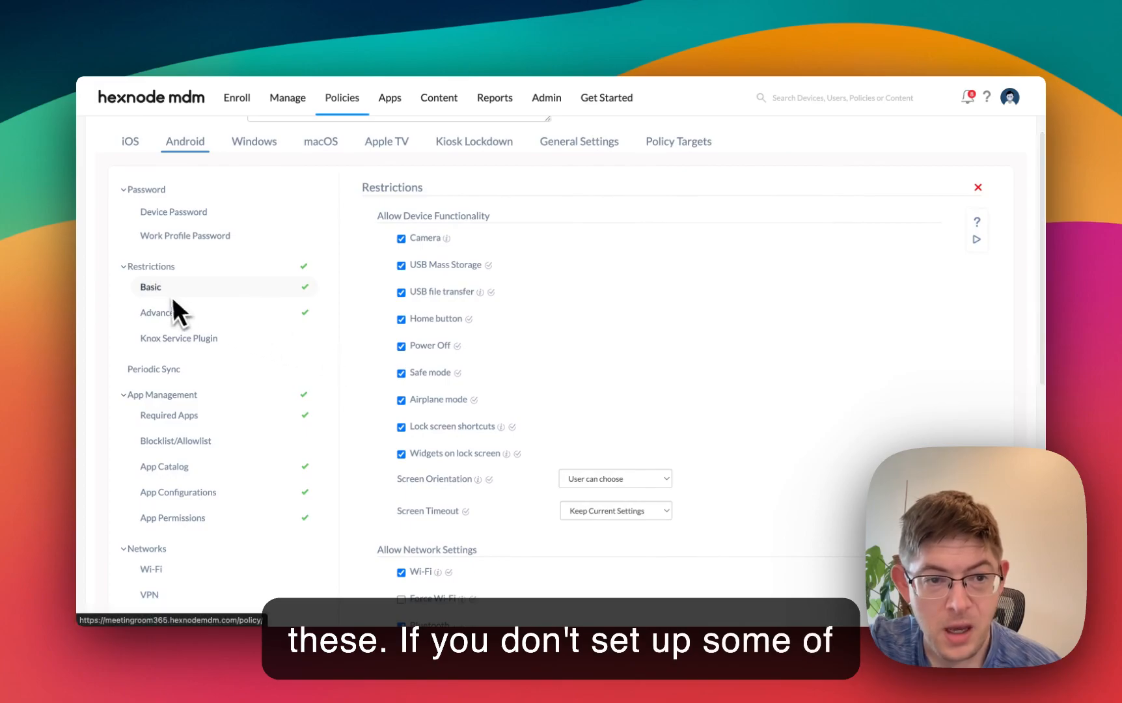
- Look through the policy's basic and advanced restrictions, its required apps, and the remaining Android setting categories
{"action": "left_click", "coordinate": [177, 314]}
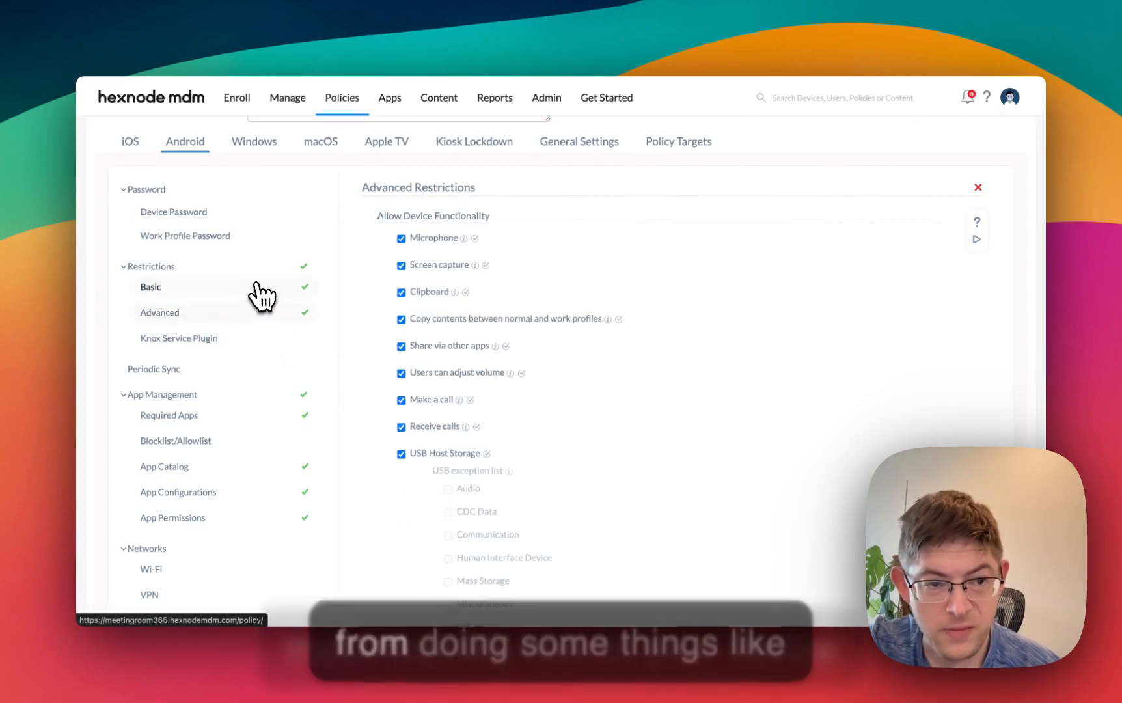
{"action": "left_click", "coordinate": [190, 291]}
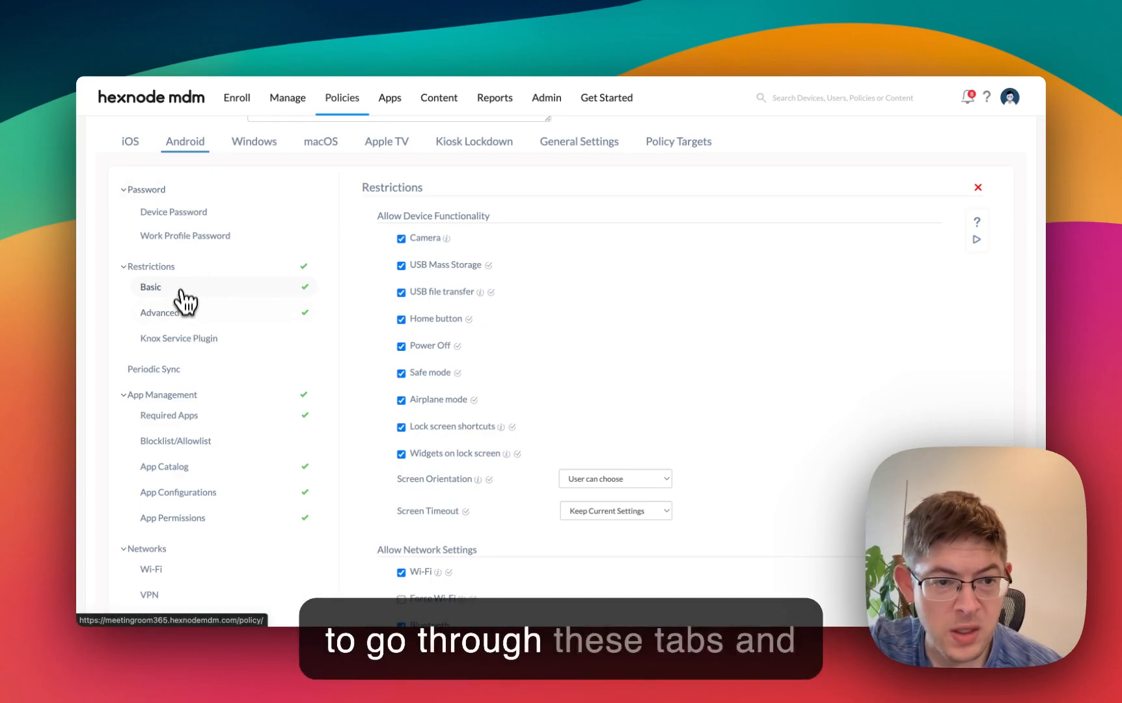
{"action": "left_click", "coordinate": [176, 311]}
{"action": "scroll", "coordinate": [186, 322], "scroll_direction": "down", "scroll_amount": 3}
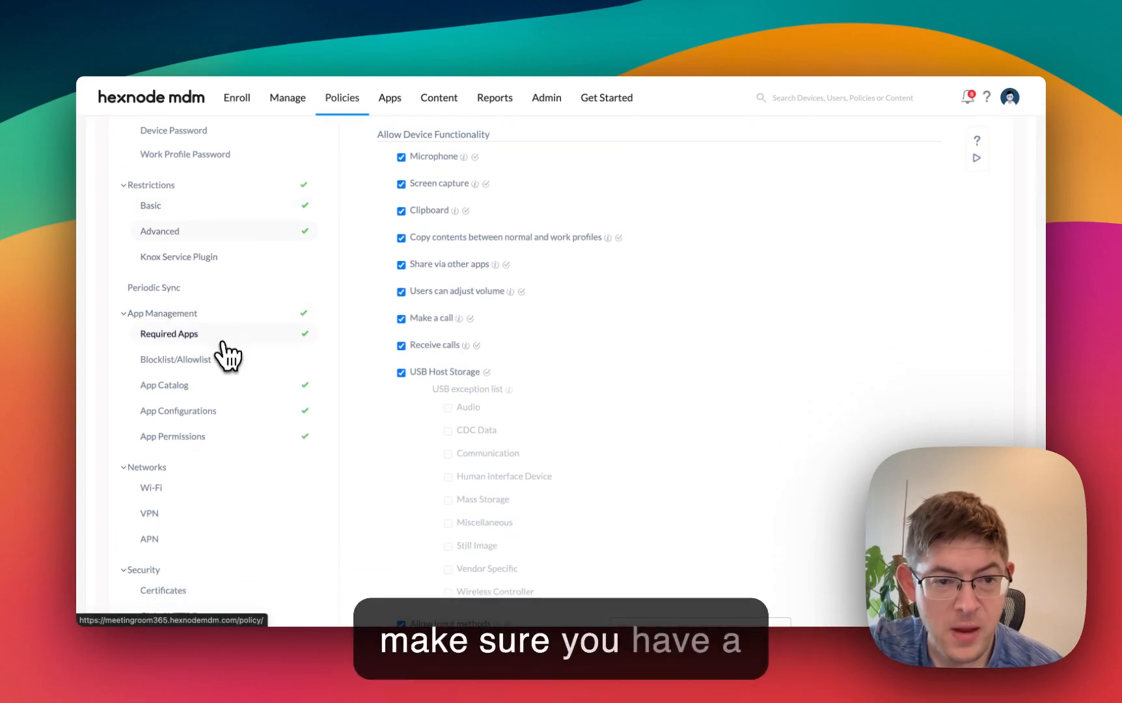
{"action": "left_click", "coordinate": [200, 340]}
{"action": "scroll", "coordinate": [211, 410], "scroll_direction": "down", "scroll_amount": 5}
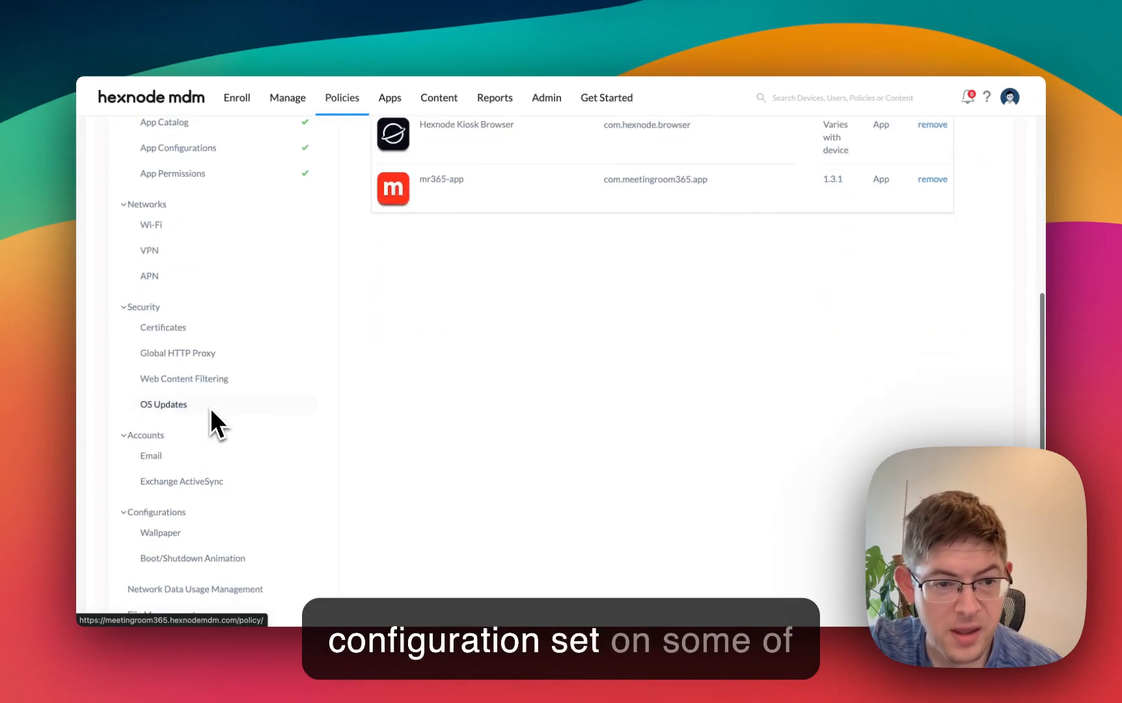
{"action": "scroll", "coordinate": [188, 325], "scroll_direction": "down", "scroll_amount": 5}
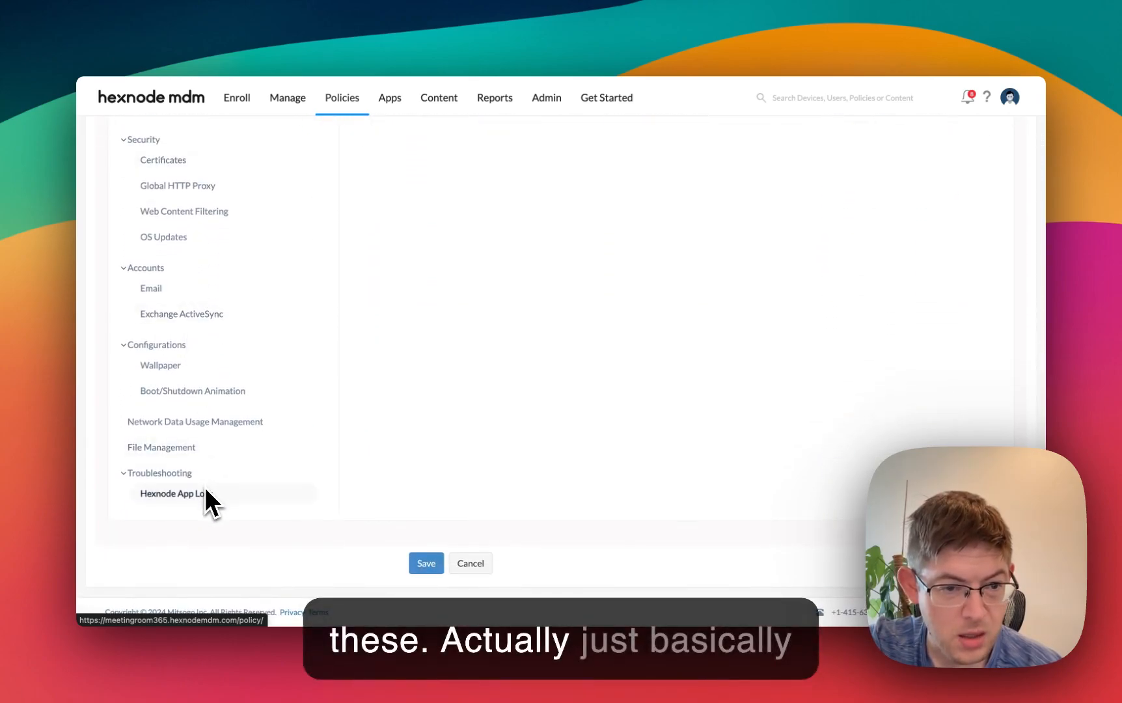
{"action": "scroll", "coordinate": [205, 494], "scroll_direction": "up", "scroll_amount": 10}
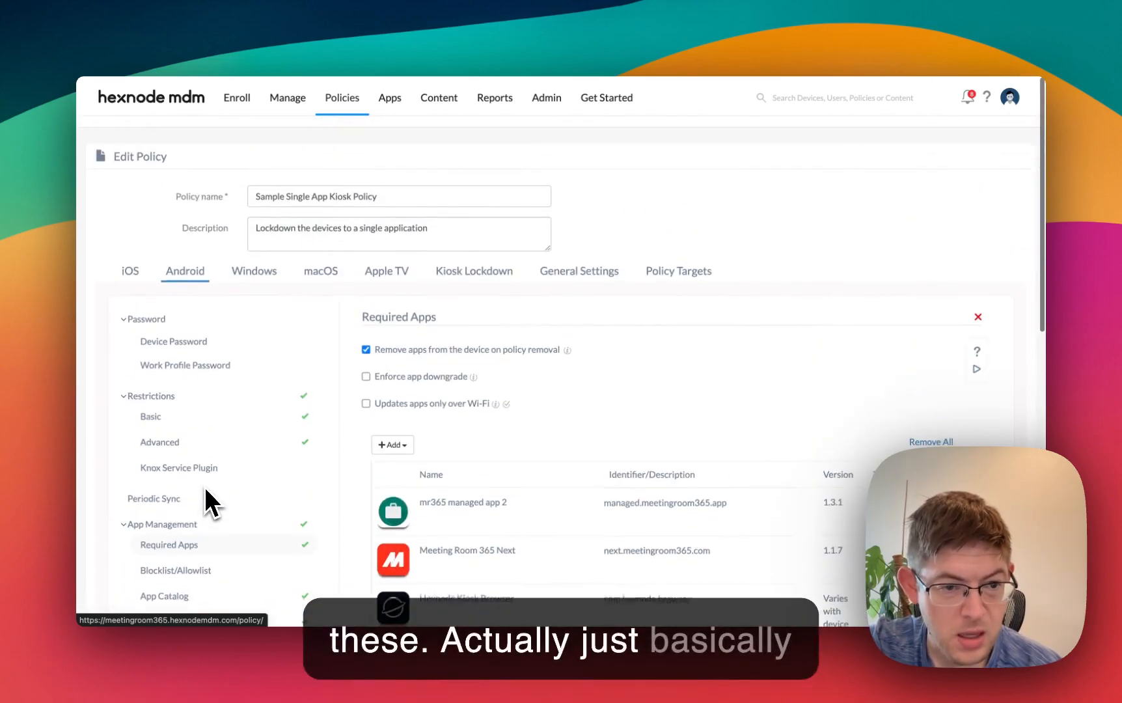
- Compare the policy's basic restrictions with its advanced restrictions once more
{"action": "left_click", "coordinate": [171, 406]}
{"action": "left_click", "coordinate": [194, 319]}
{"action": "left_click", "coordinate": [187, 291]}
{"action": "left_click", "coordinate": [182, 317]}
{"action": "scroll", "coordinate": [184, 317], "scroll_direction": "down", "scroll_amount": 2}
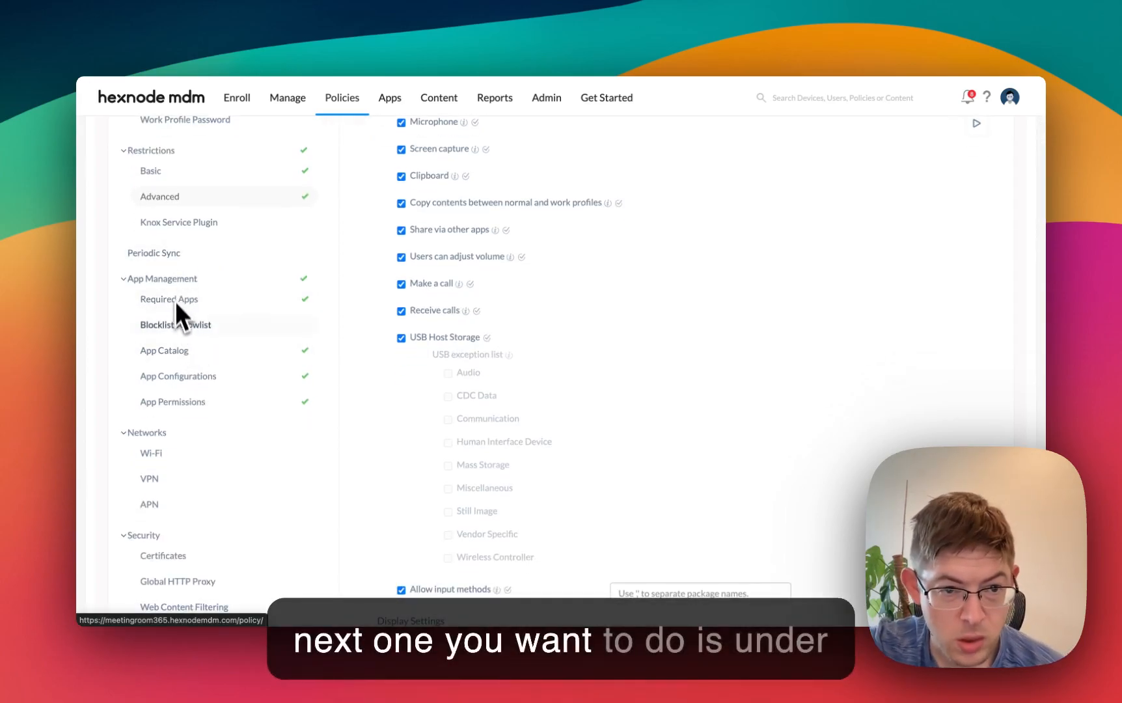
- Review the policy's required apps and open the app configuration of mr365 managed app 2 for editing
{"action": "left_click", "coordinate": [175, 298]}
{"action": "scroll", "coordinate": [549, 421], "scroll_direction": "down", "scroll_amount": 1}
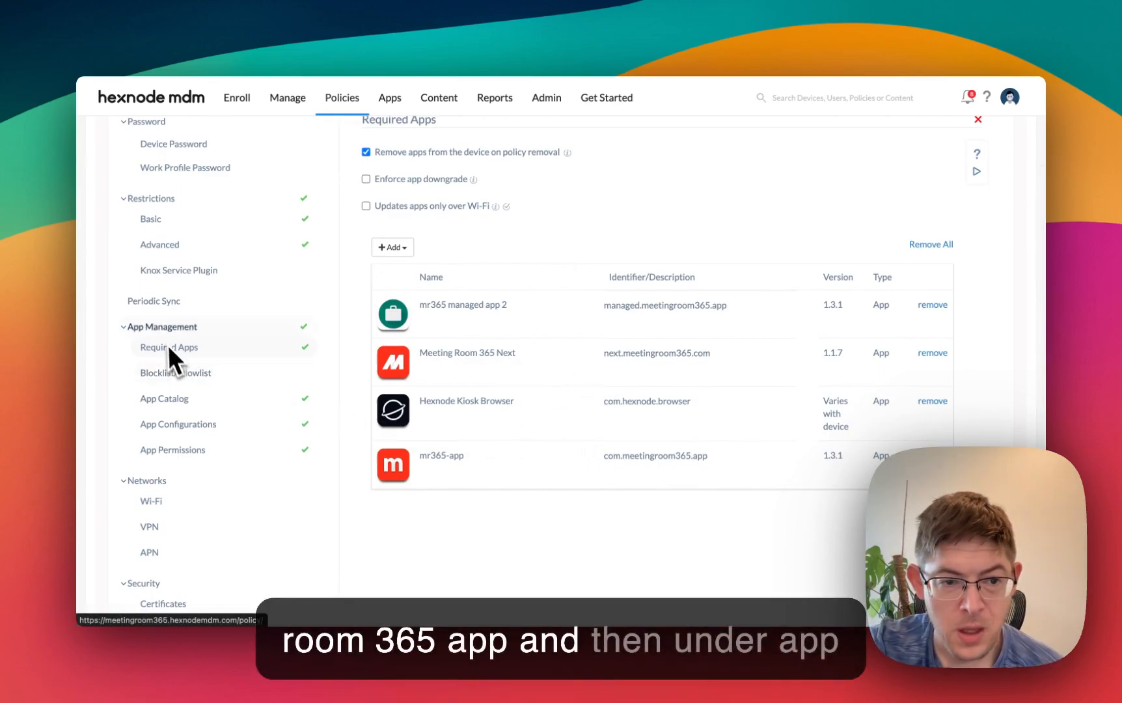
{"action": "left_click", "coordinate": [182, 426]}
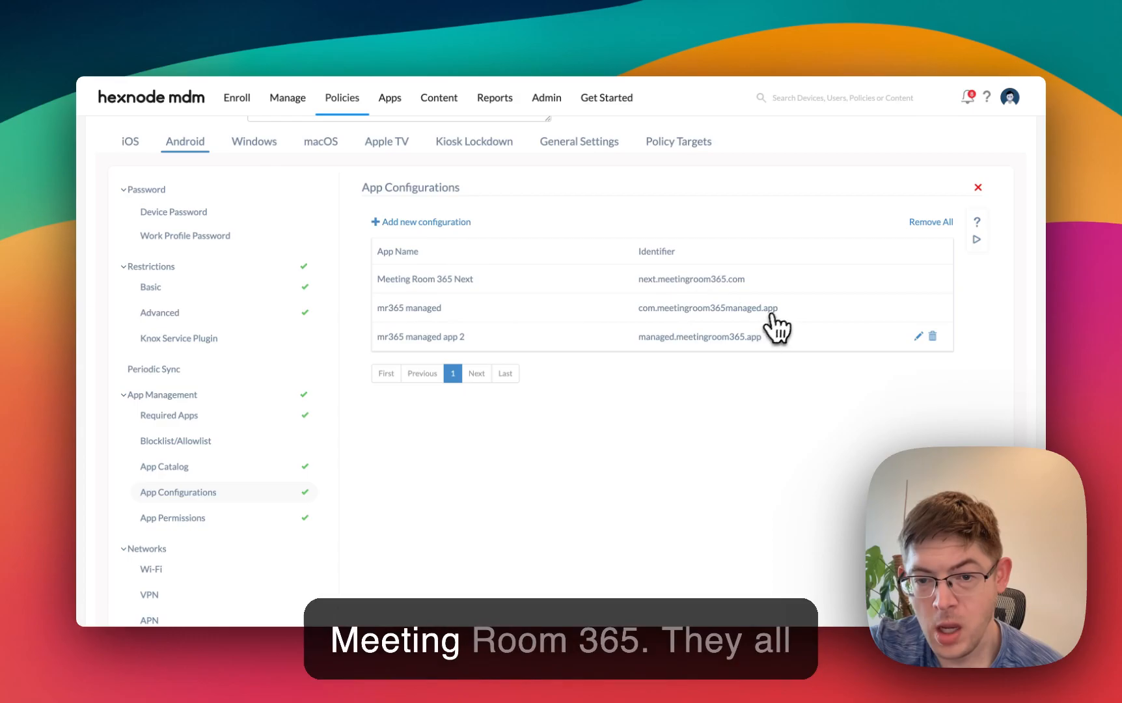
{"action": "left_click", "coordinate": [918, 336]}
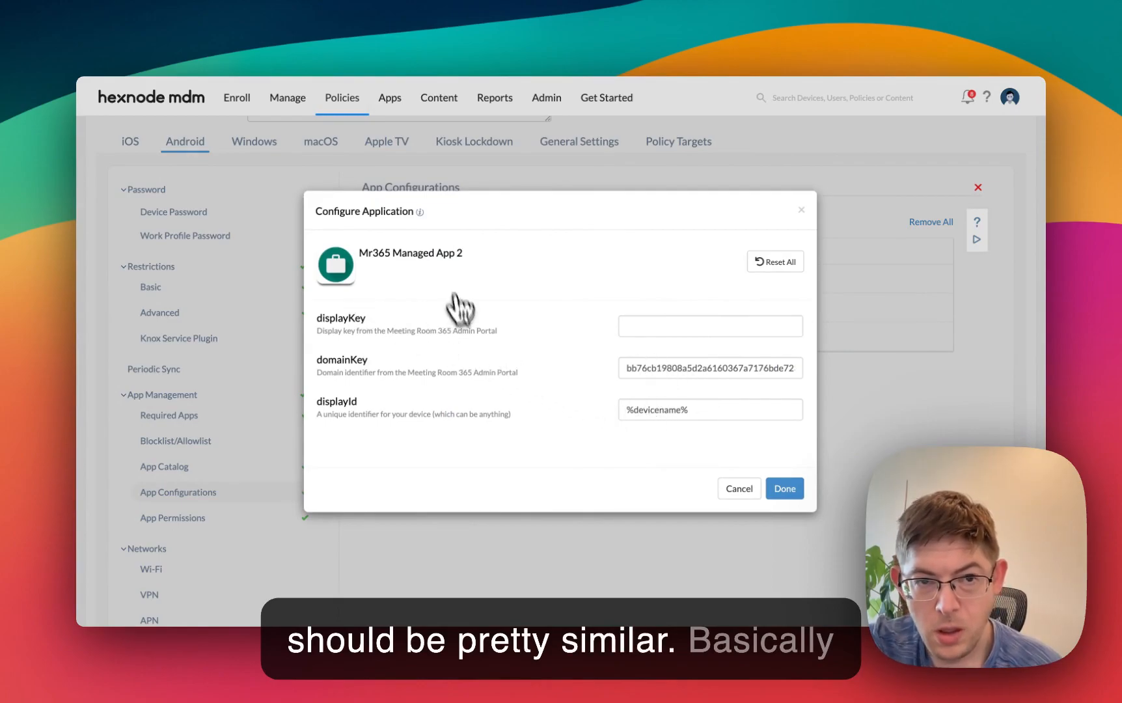
- Switch to the Meeting Room 365 admin portal and read the Full (Dynamic) and Simple MDM configuration sections
{"action": "left_click", "coordinate": [436, 37]}
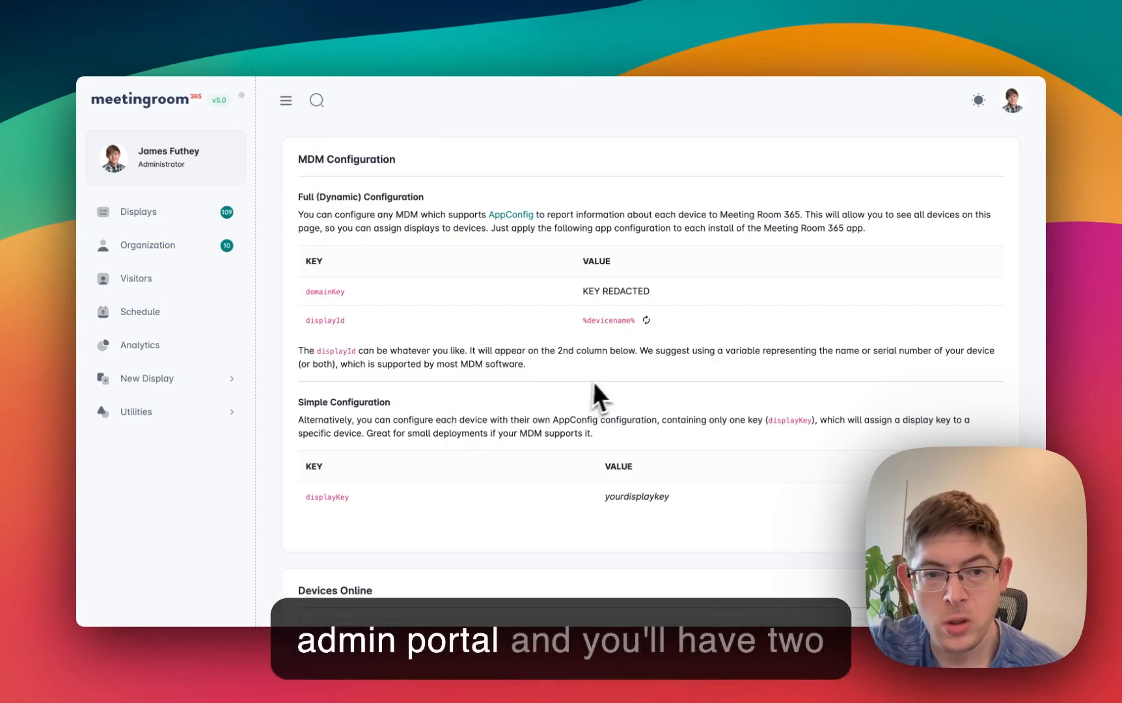
{"action": "left_click_drag", "start_coordinate": [301, 196], "coordinate": [539, 200]}
{"action": "left_click", "coordinate": [538, 201]}
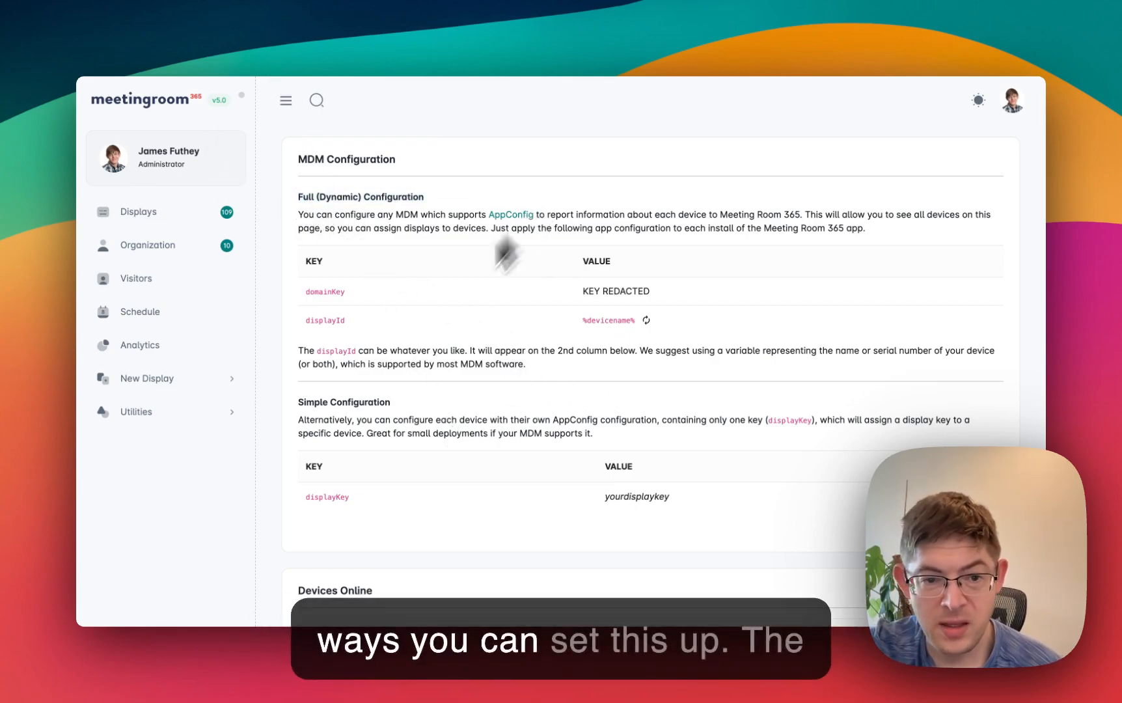
{"action": "scroll", "coordinate": [295, 406], "scroll_direction": "down", "scroll_amount": 3}
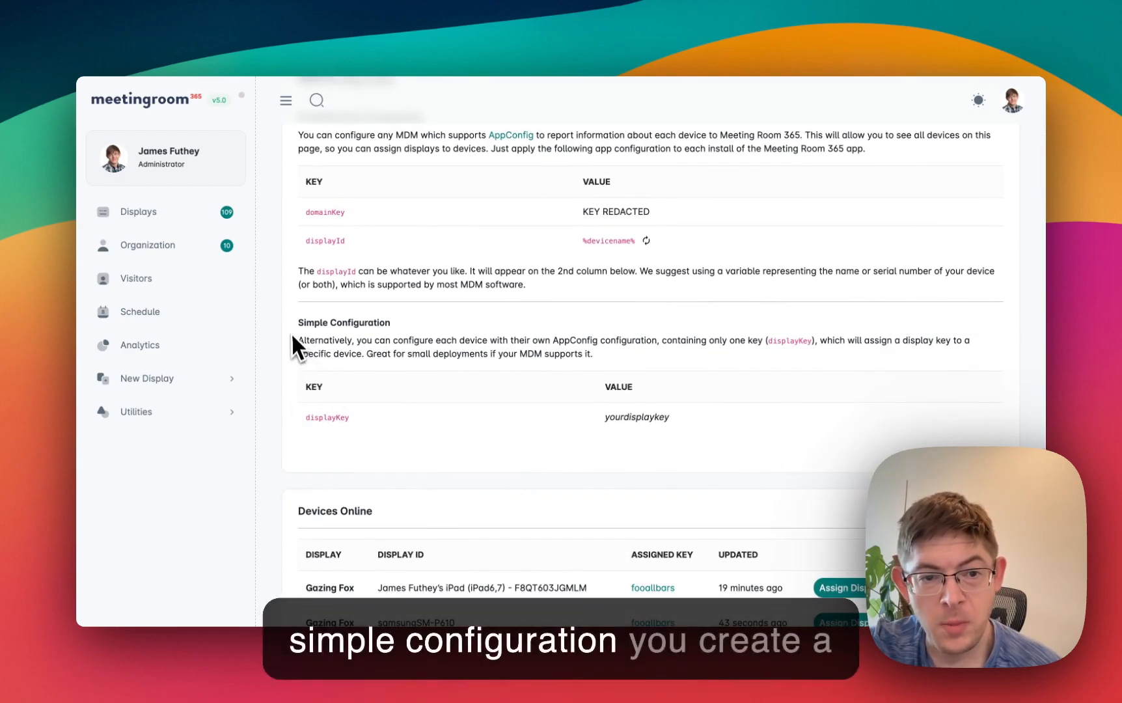
{"action": "left_click", "coordinate": [446, 325]}
{"action": "left_click_drag", "start_coordinate": [296, 324], "coordinate": [481, 324]}
{"action": "left_click", "coordinate": [478, 323]}
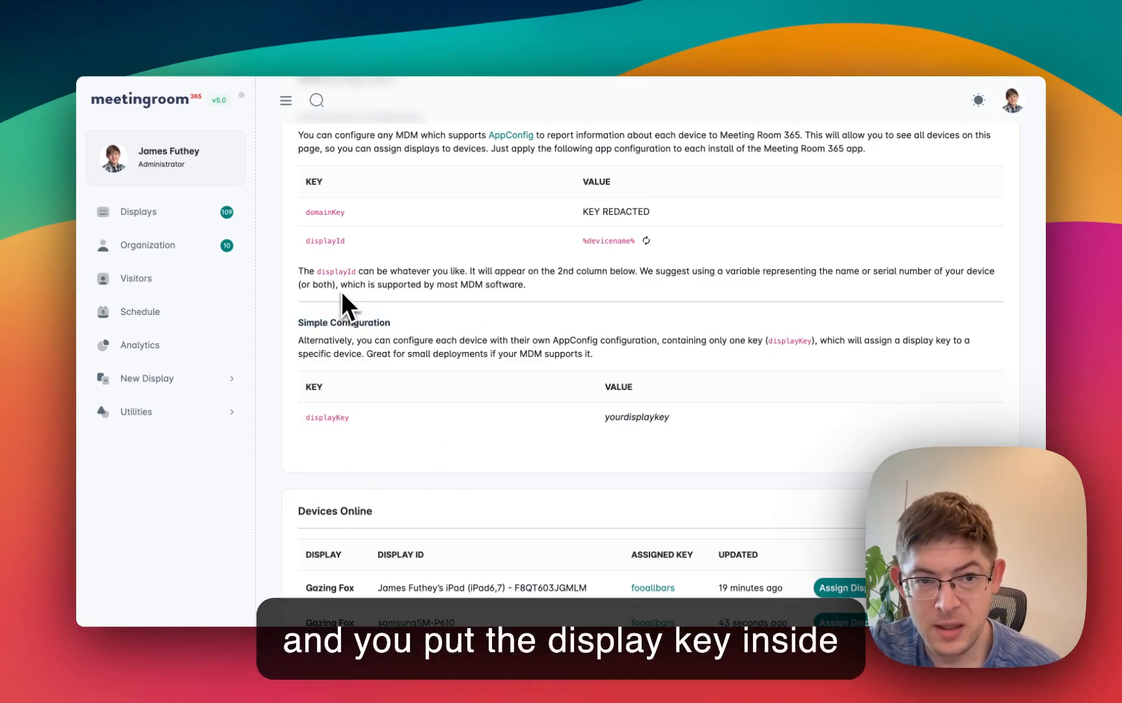
- Return to the Hexnode app configuration and examine the displayKey setting and its description
{"action": "left_click", "coordinate": [304, 39]}
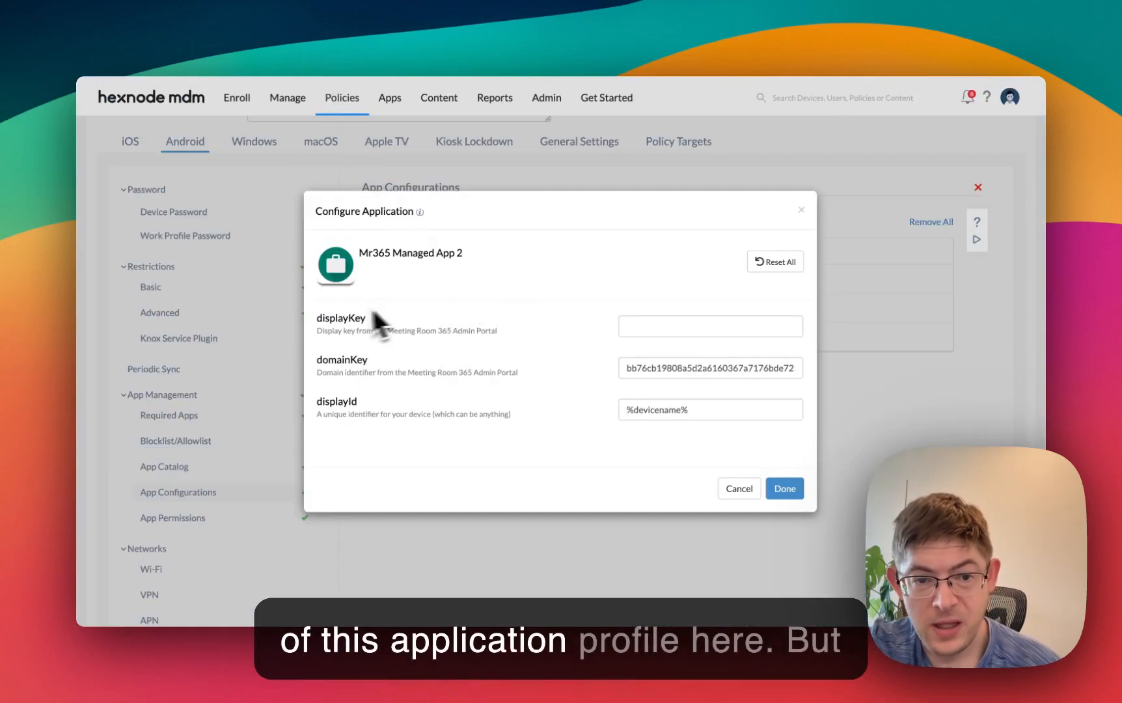
{"action": "left_click_drag", "start_coordinate": [322, 318], "coordinate": [427, 333]}
{"action": "left_click_drag", "start_coordinate": [517, 331], "coordinate": [351, 307]}
{"action": "left_click", "coordinate": [339, 307]}
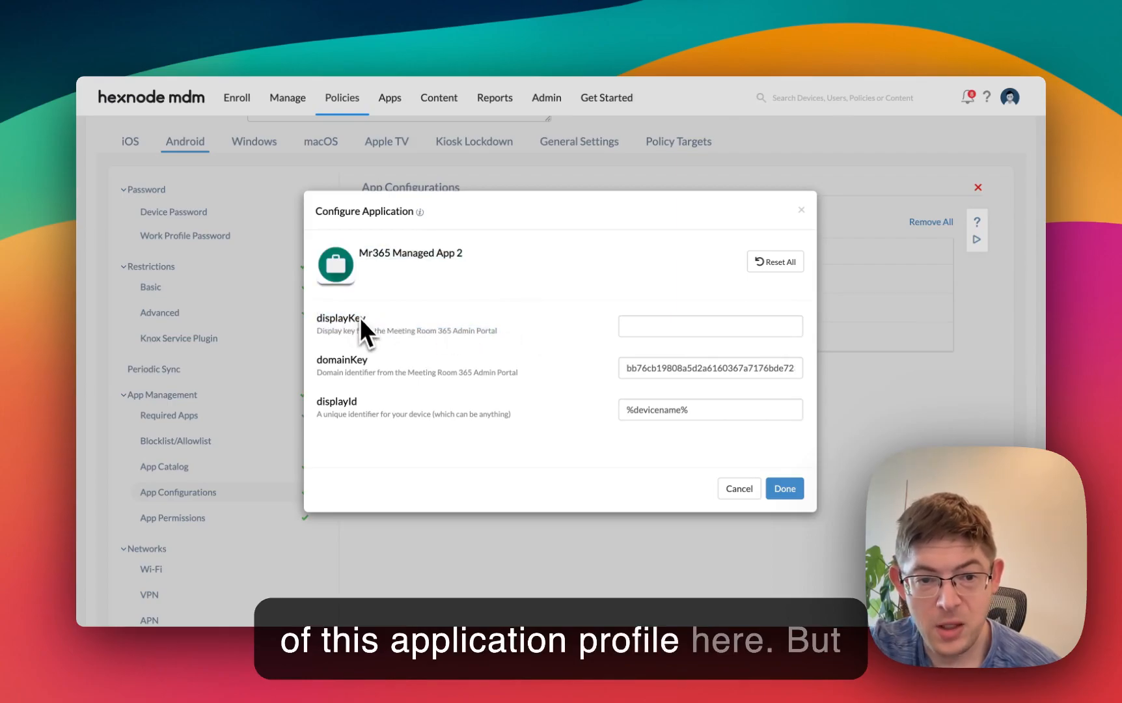
- Read the Full (Dynamic) Configuration keys on the MDM Configuration page of the Meeting Room 365 portal
{"action": "left_click", "coordinate": [451, 38]}
{"action": "scroll", "coordinate": [492, 341], "scroll_direction": "down", "scroll_amount": 1}
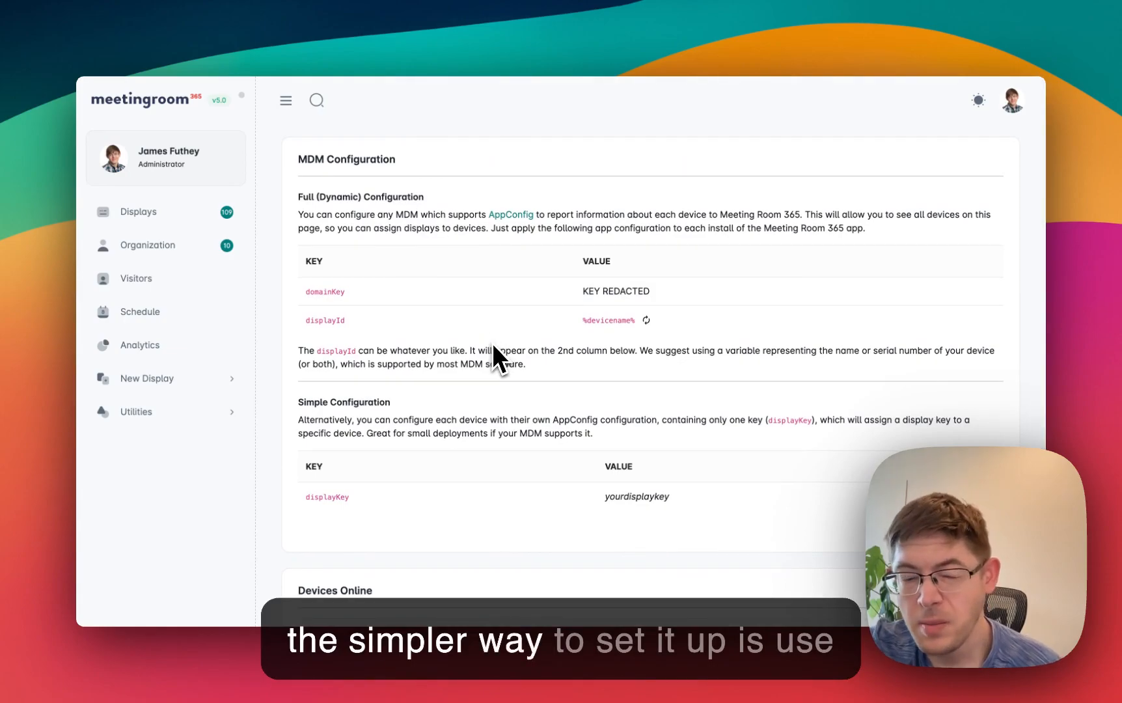
{"action": "left_click_drag", "start_coordinate": [301, 201], "coordinate": [487, 201]}
{"action": "left_click", "coordinate": [487, 201]}
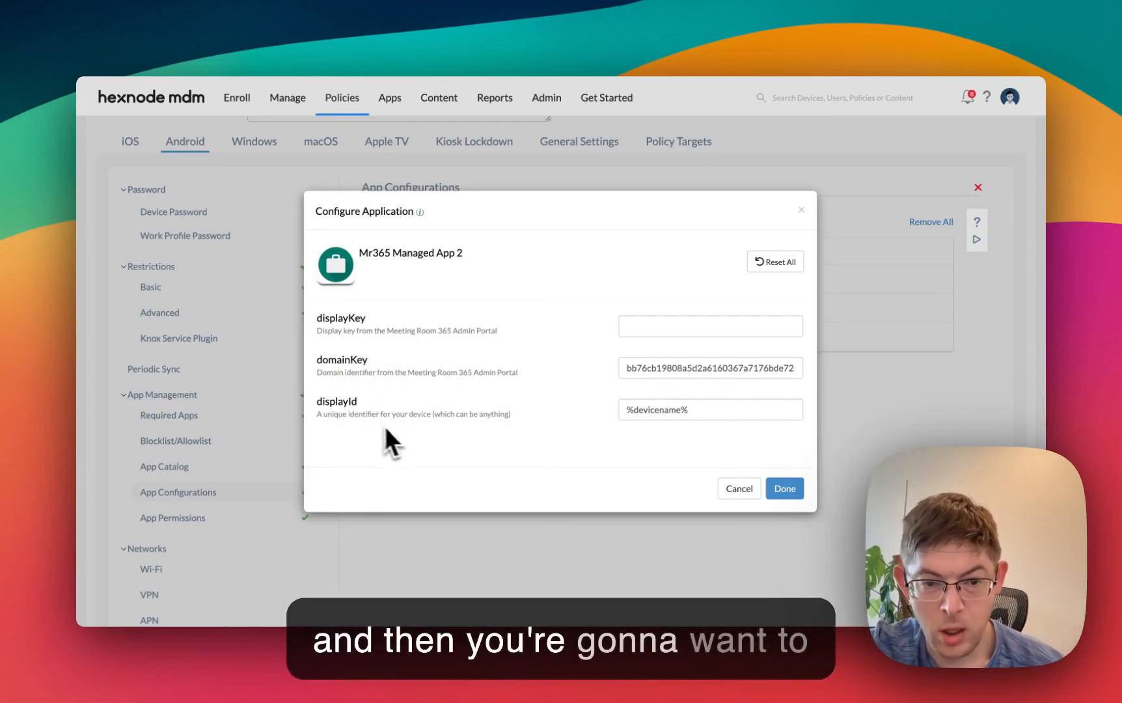
- Examine the displayId setting and its description in the Mr365 Managed App 2 configuration in Hexnode
{"action": "left_click_drag", "start_coordinate": [322, 415], "coordinate": [473, 415]}
{"action": "left_click", "coordinate": [487, 416]}
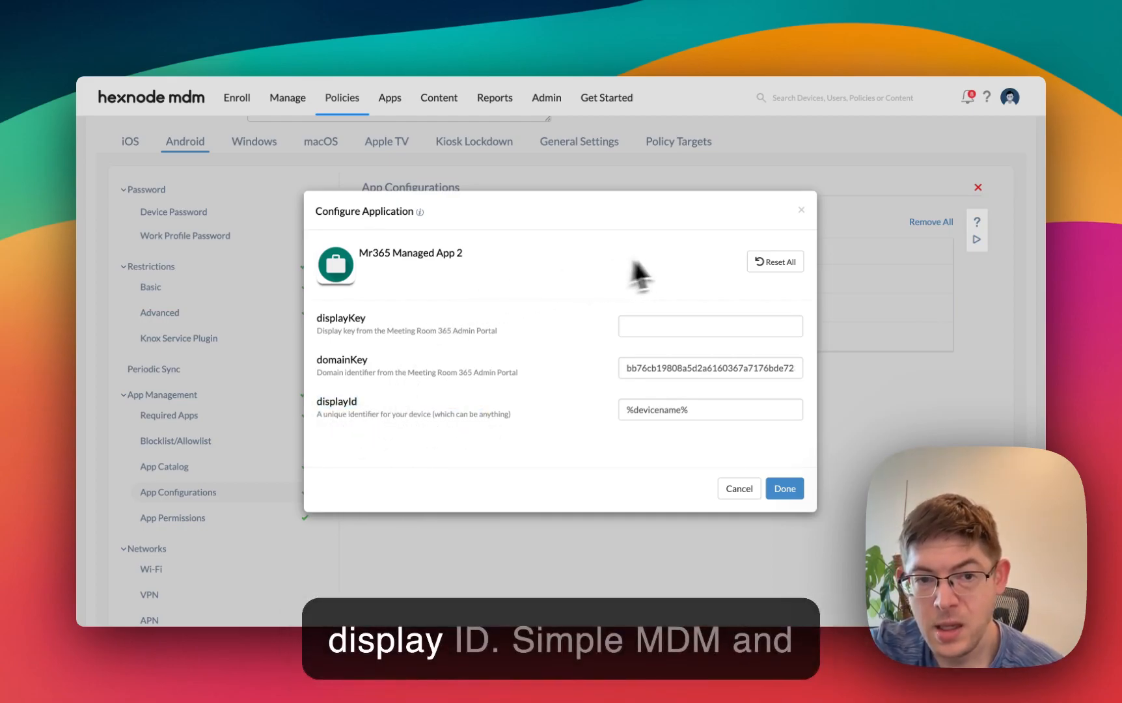
{"action": "mouse_move", "coordinate": [410, 222]}
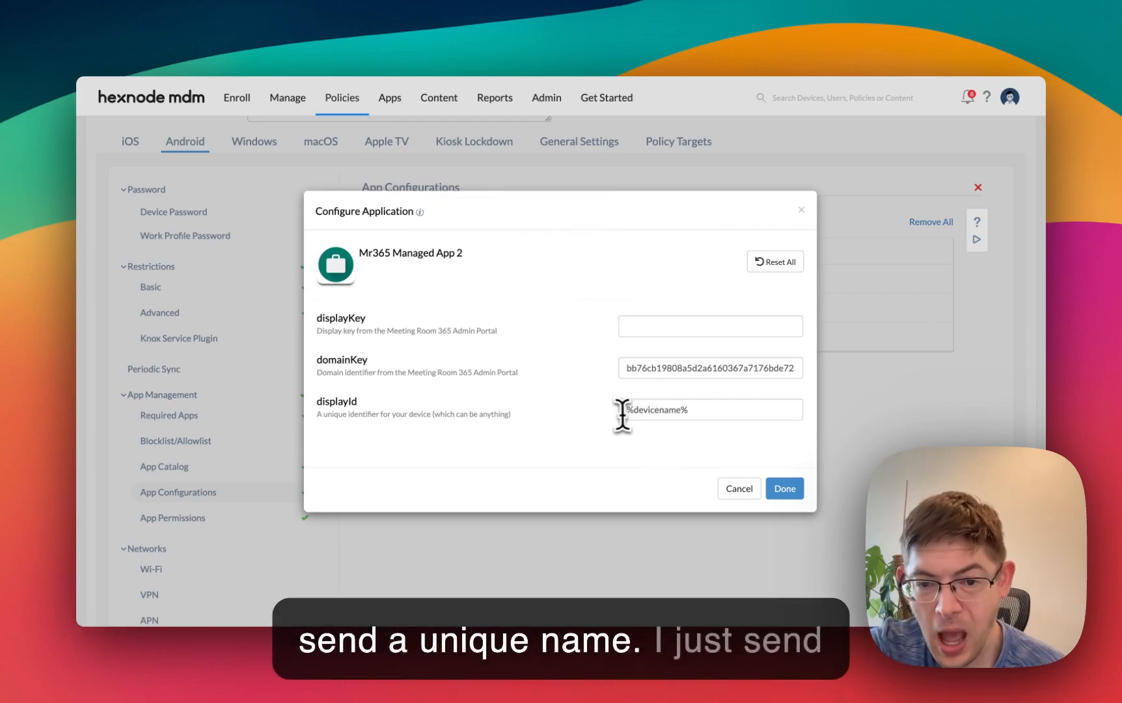
- Try adding the %serialnumber% variable ahead of the device name in displayId, and restore the value to %devicename%
{"action": "triple_click", "coordinate": [644, 414]}
{"action": "left_click", "coordinate": [696, 414]}
{"action": "left_click_drag", "start_coordinate": [628, 408], "coordinate": [713, 408]}
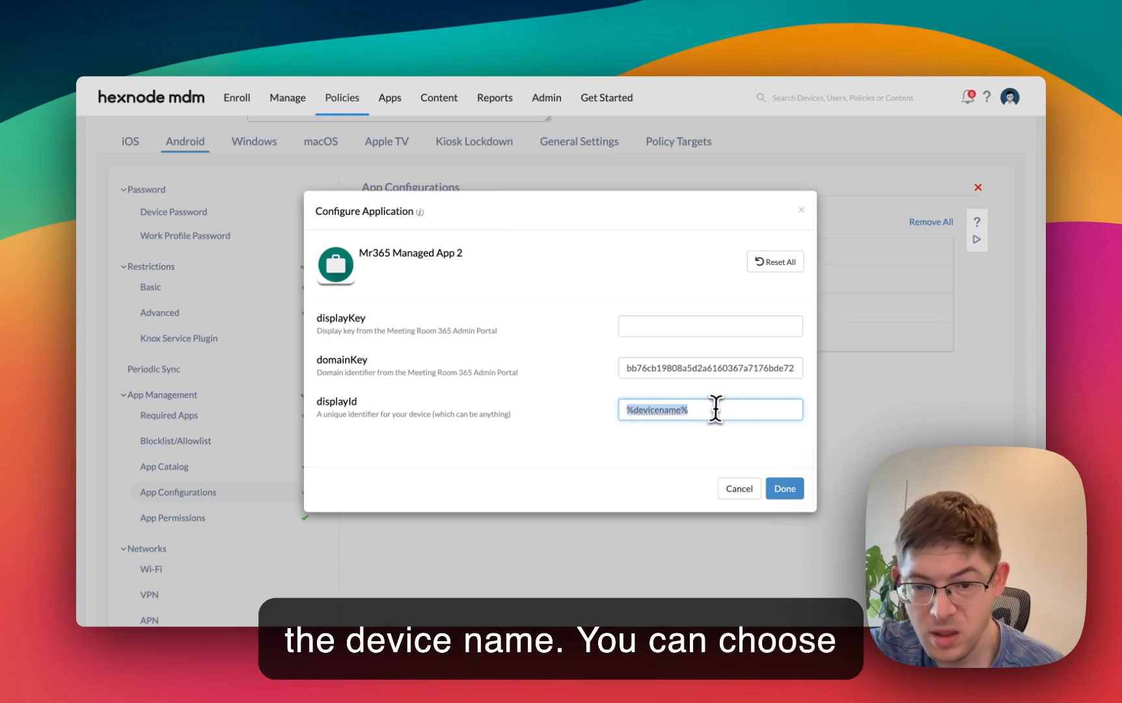
{"action": "triple_click", "coordinate": [640, 414]}
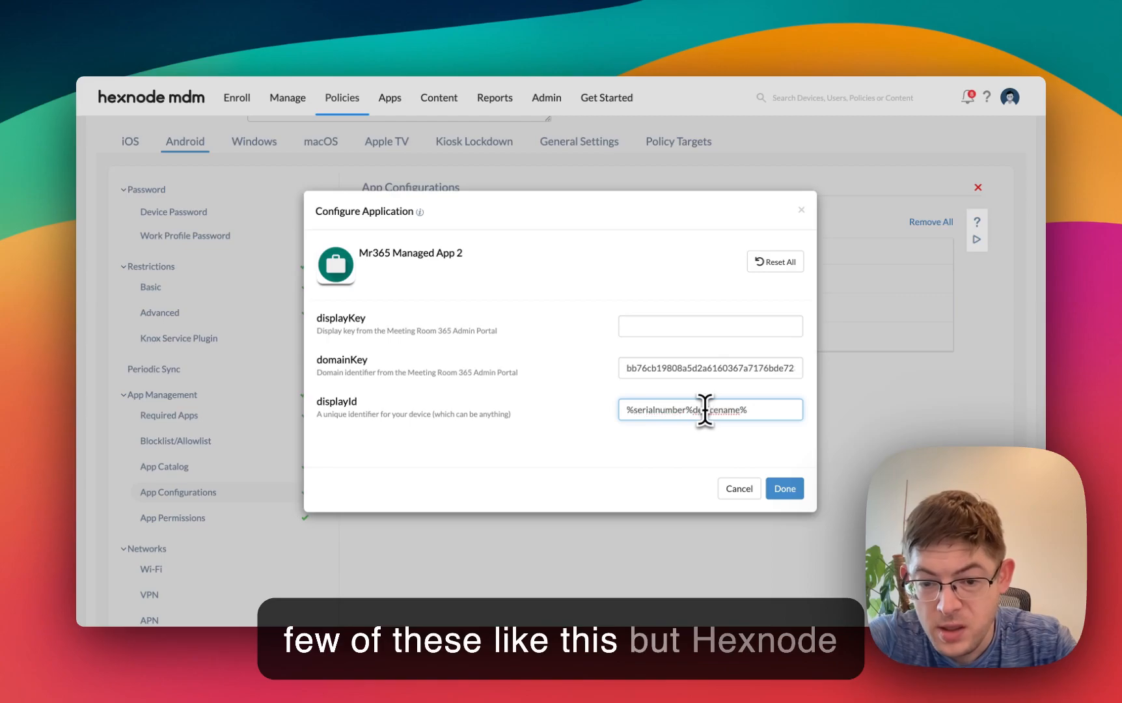
{"action": "type", "text": "&"}
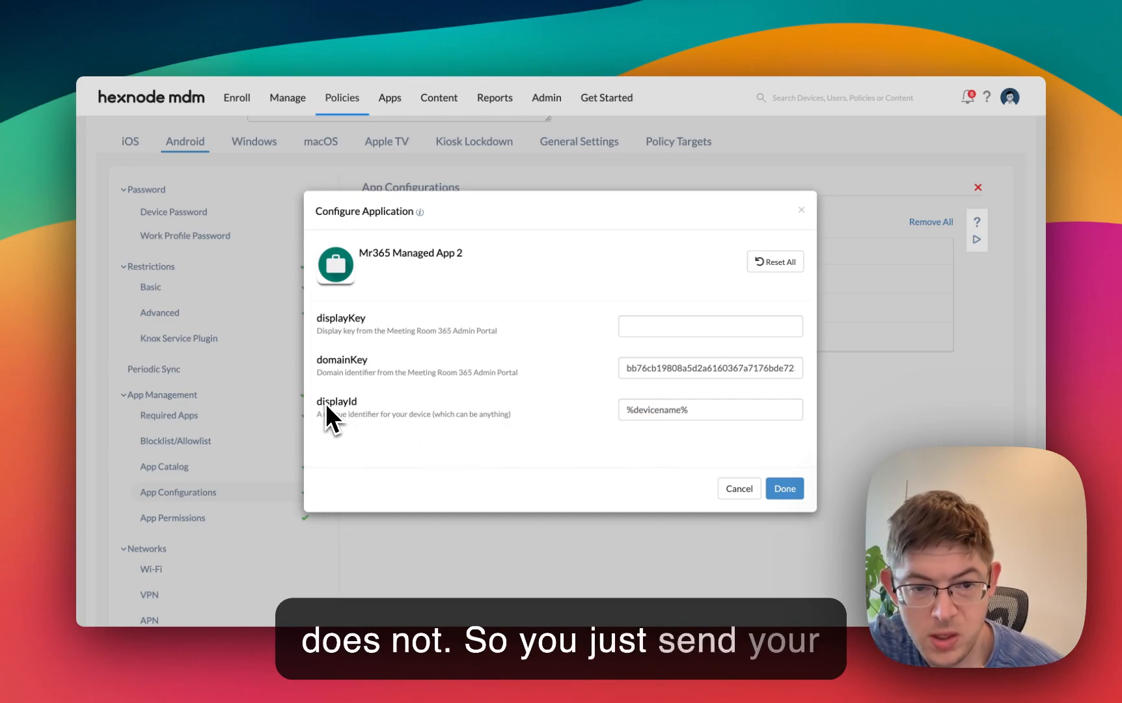
{"action": "left_click", "coordinate": [700, 411]}
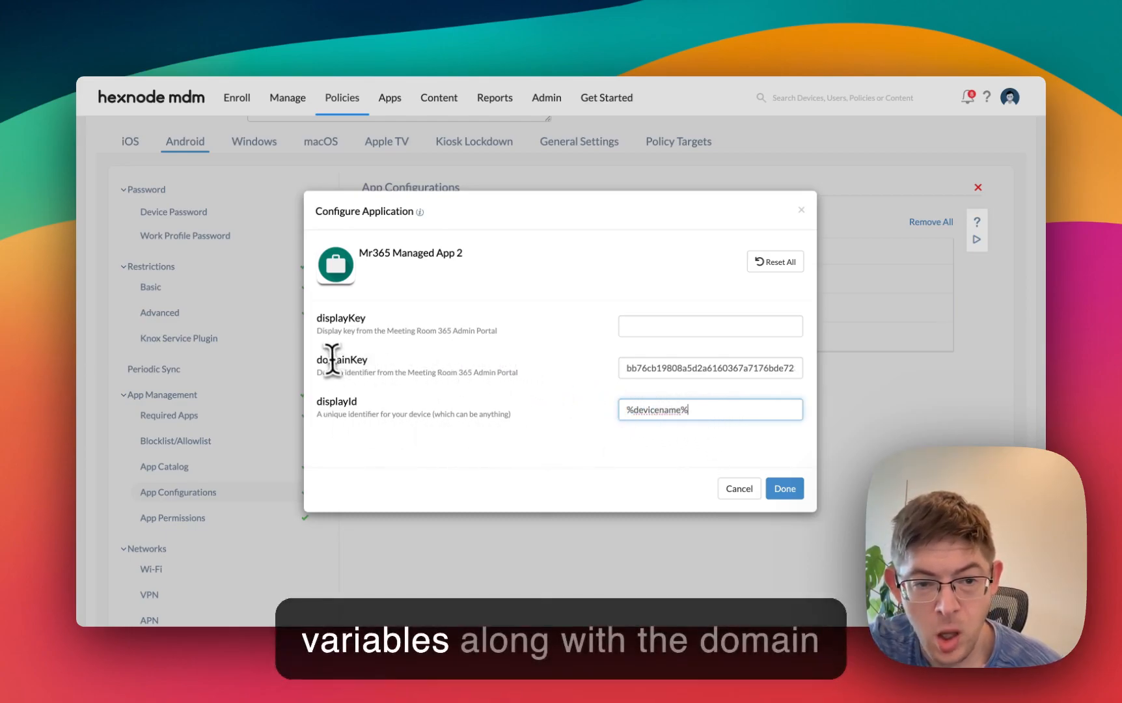
- In the Meeting Room 365 portal, check the online devices, view the display assignment options for samsungSM-P610, and close them unchanged
{"action": "left_click", "coordinate": [458, 40]}
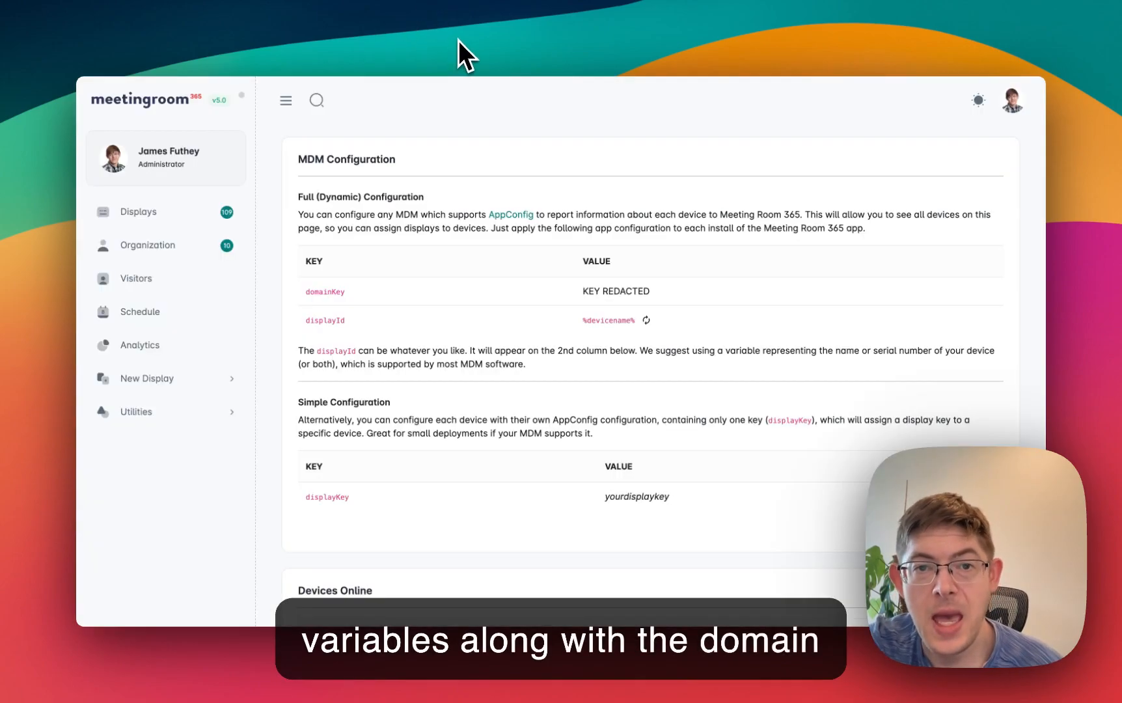
{"action": "scroll", "coordinate": [539, 318], "scroll_direction": "down", "scroll_amount": 3}
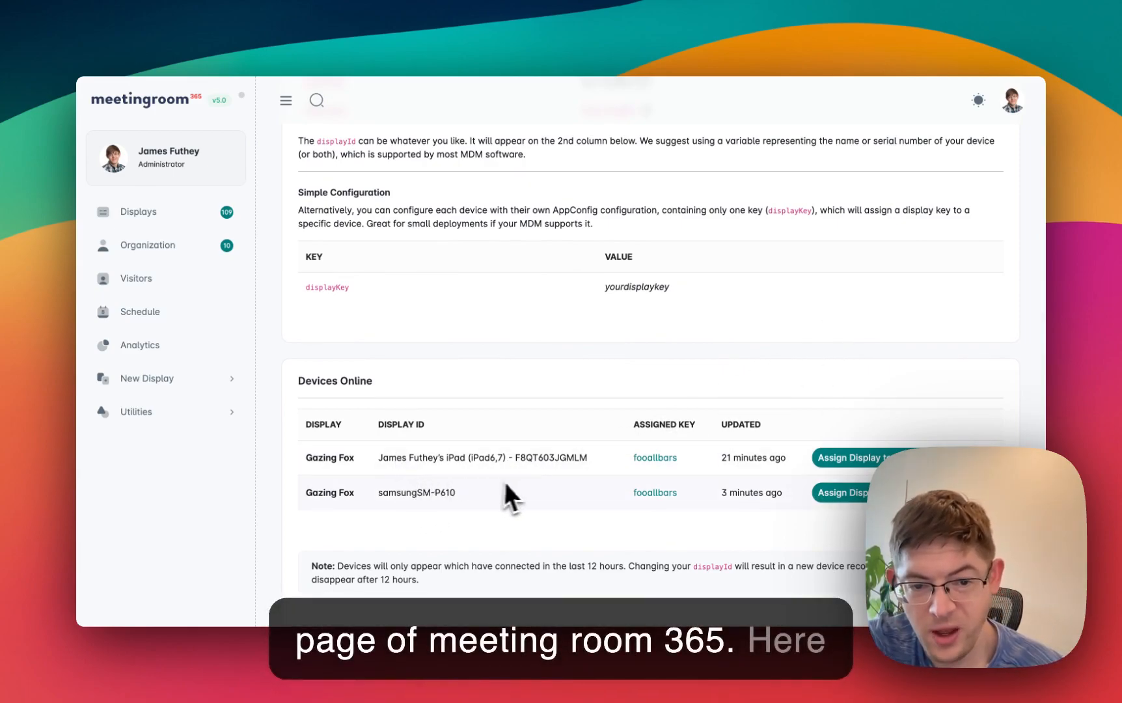
{"action": "left_click_drag", "start_coordinate": [376, 494], "coordinate": [463, 494]}
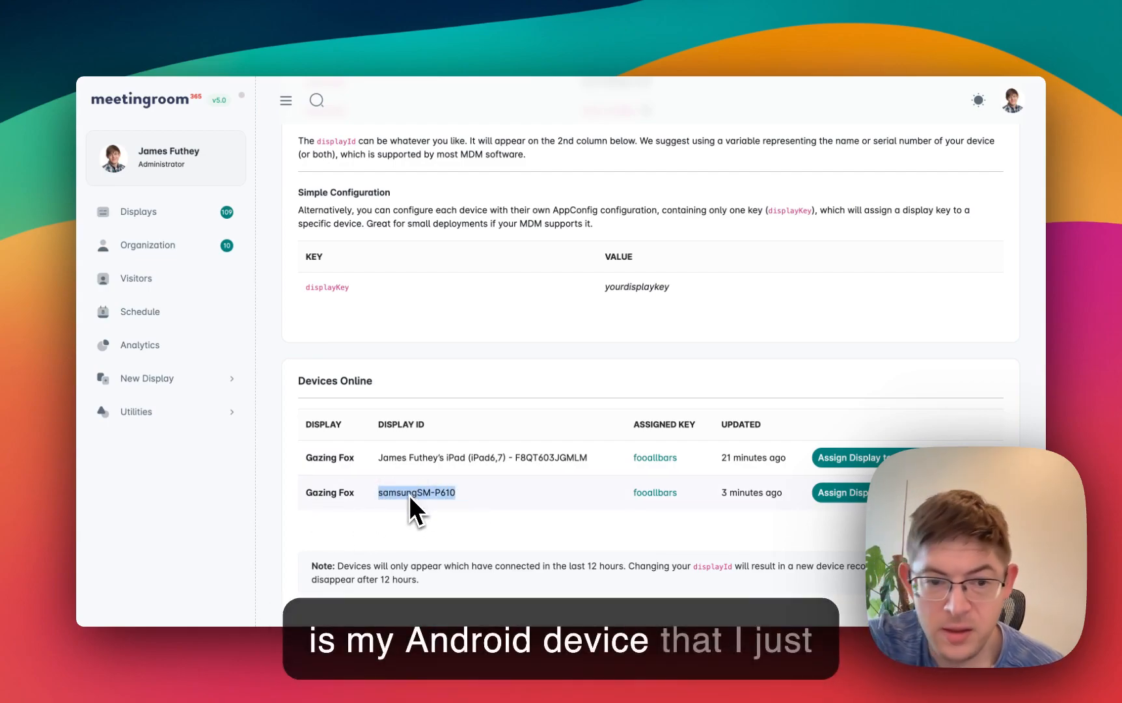
{"action": "left_click", "coordinate": [442, 496]}
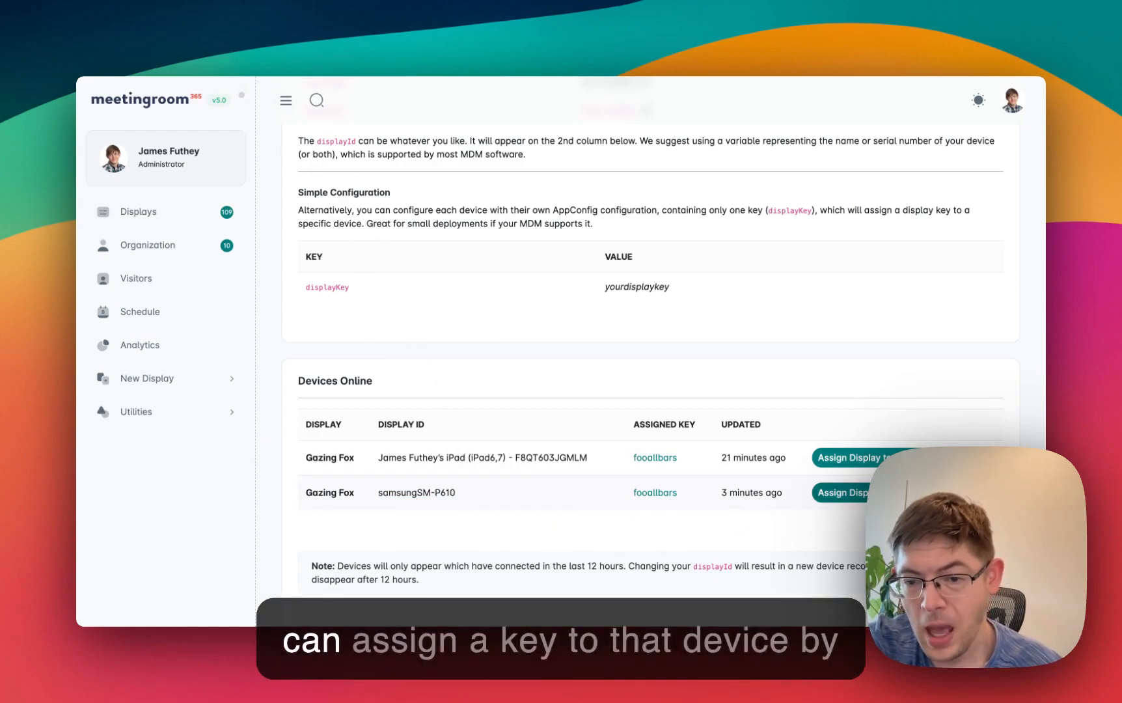
{"action": "left_click", "coordinate": [886, 492]}
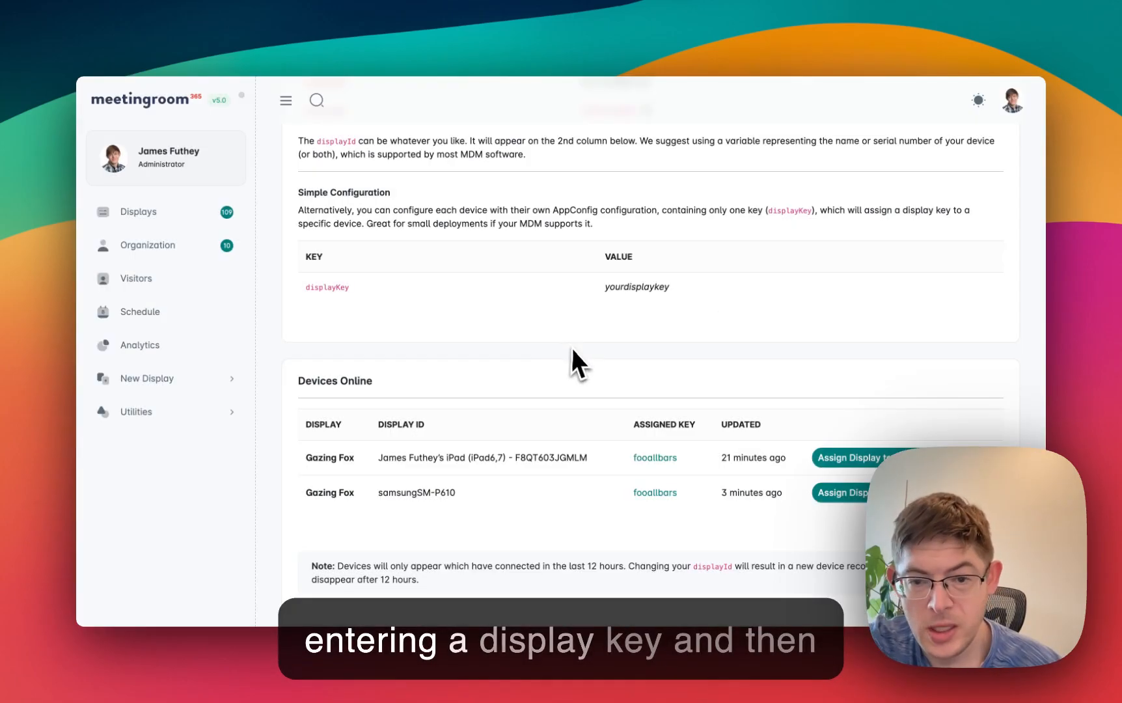
{"action": "left_click", "coordinate": [571, 347]}
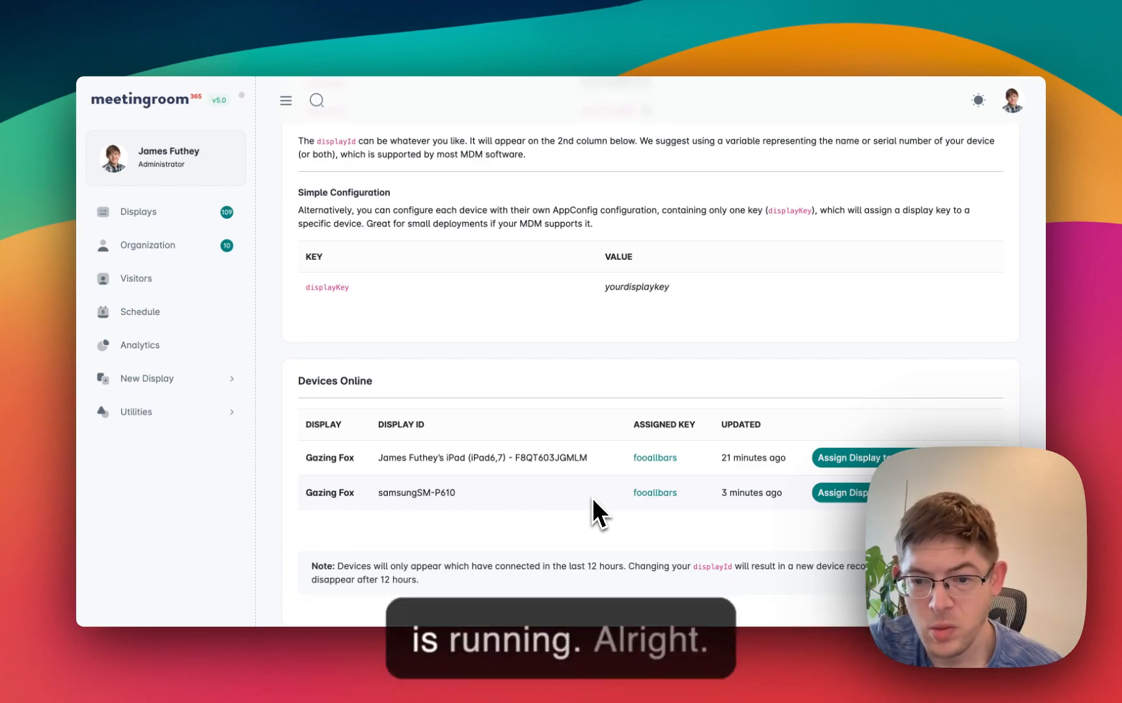
- Return to Hexnode and cancel editing the Mr365 Managed App 2 configuration
{"action": "scroll", "coordinate": [592, 497], "scroll_direction": "up", "scroll_amount": 5}
{"action": "left_click", "coordinate": [298, 43]}
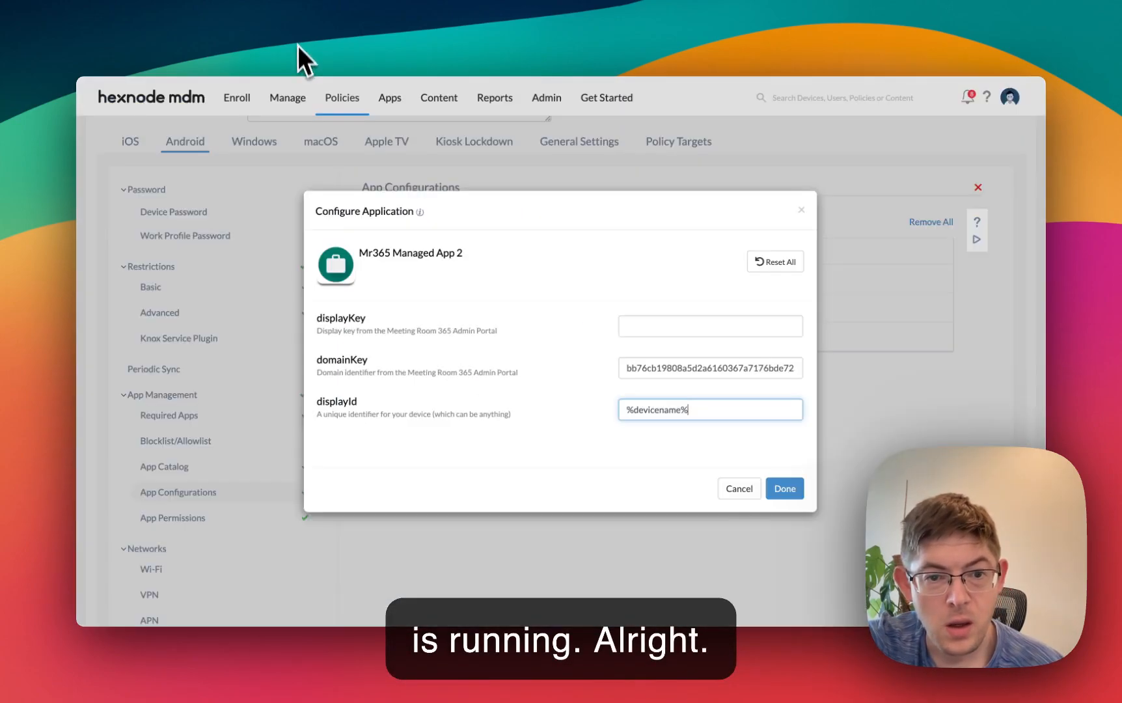
{"action": "left_click", "coordinate": [746, 489]}
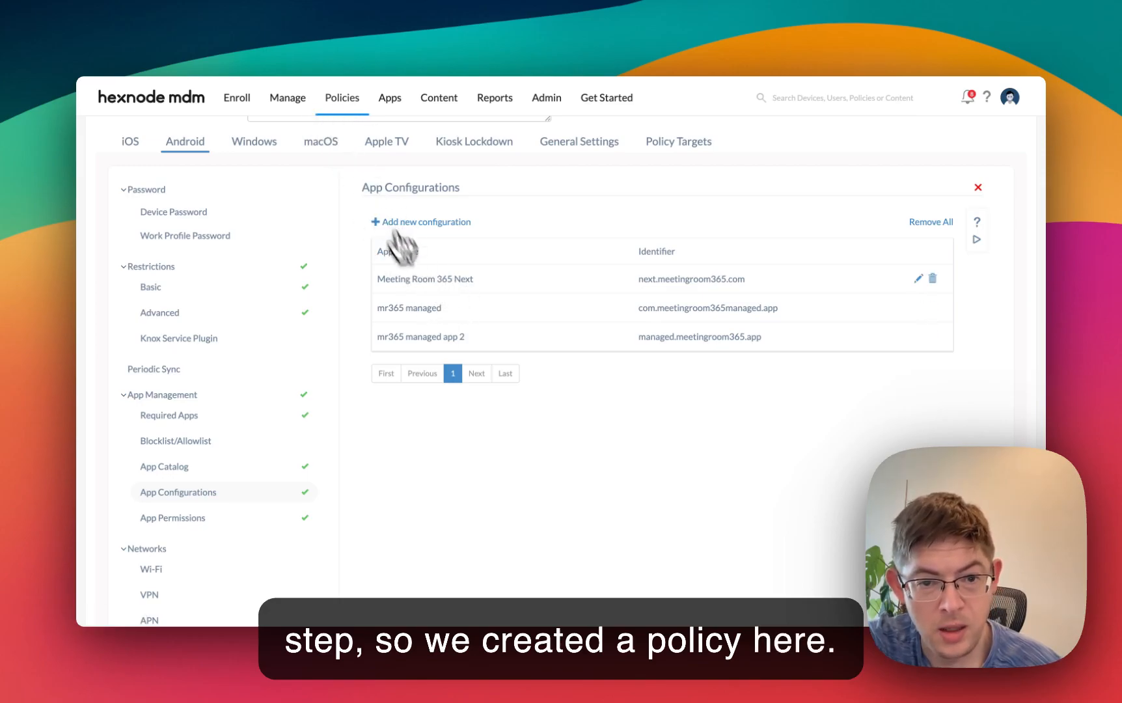
- Look over the end of the policy's Android settings and display the list of managed devices
{"action": "scroll", "coordinate": [482, 494], "scroll_direction": "down", "scroll_amount": 10}
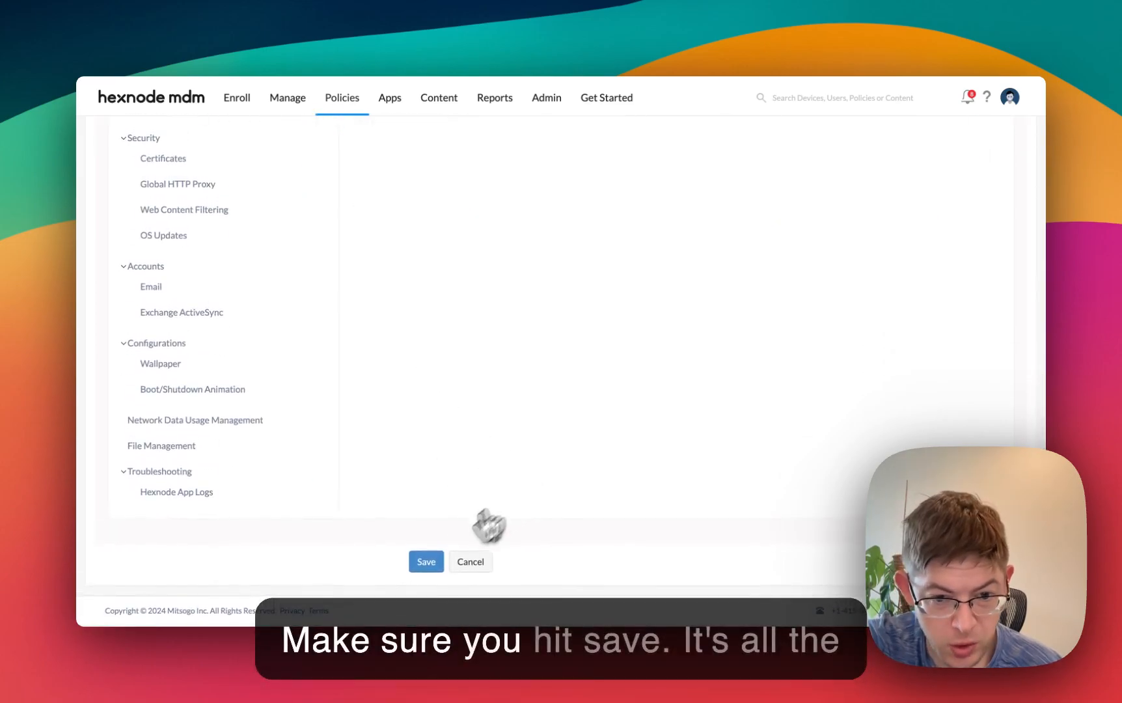
{"action": "scroll", "coordinate": [461, 431], "scroll_direction": "up", "scroll_amount": 10}
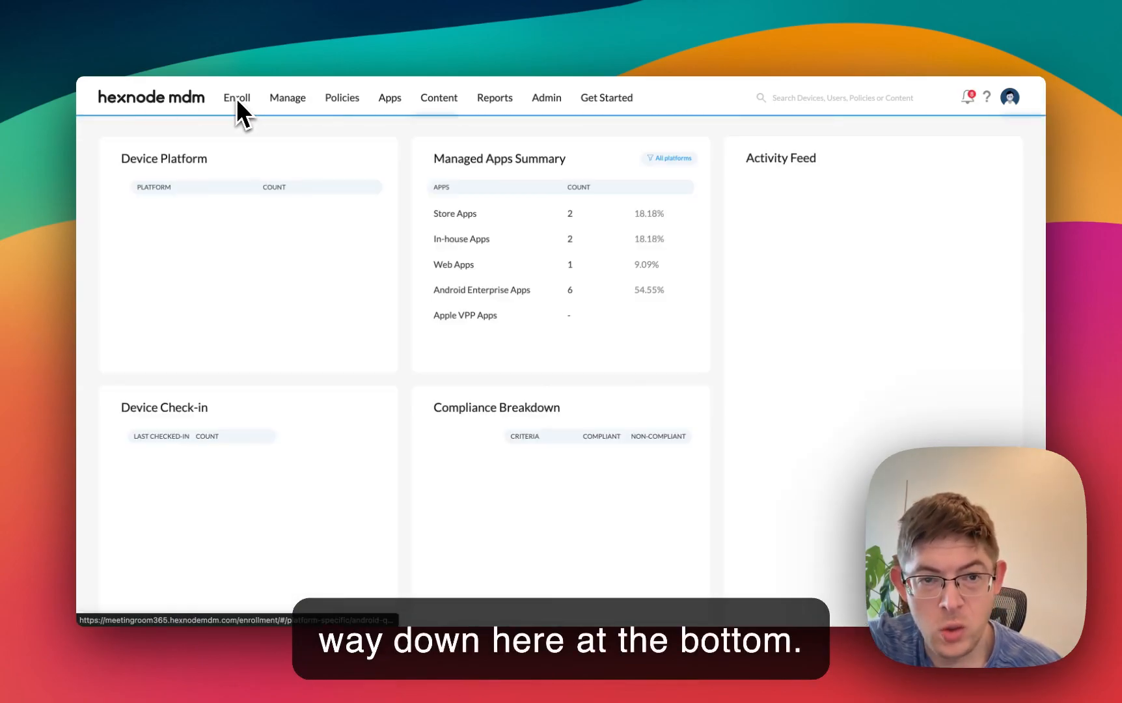
{"action": "left_click", "coordinate": [283, 101]}
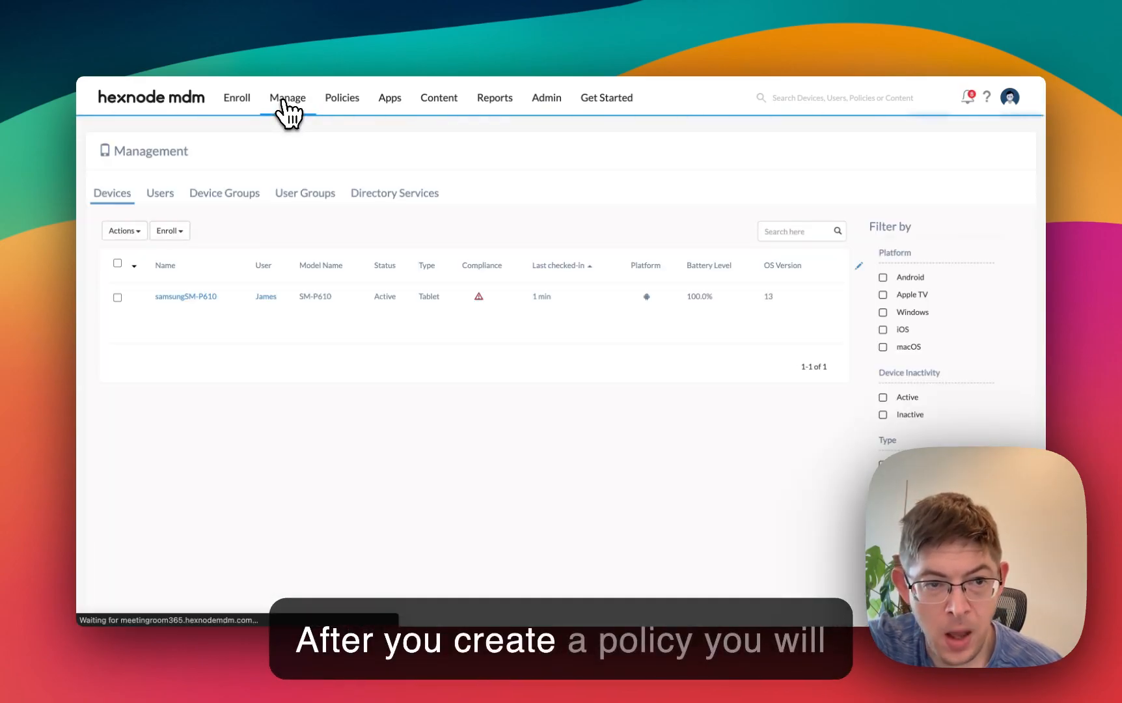
- View the policies associated with samsungSM-P610, and briefly check the MDM configuration in the Meeting Room 365 portal before returning to Hexnode
{"action": "left_click", "coordinate": [201, 296]}
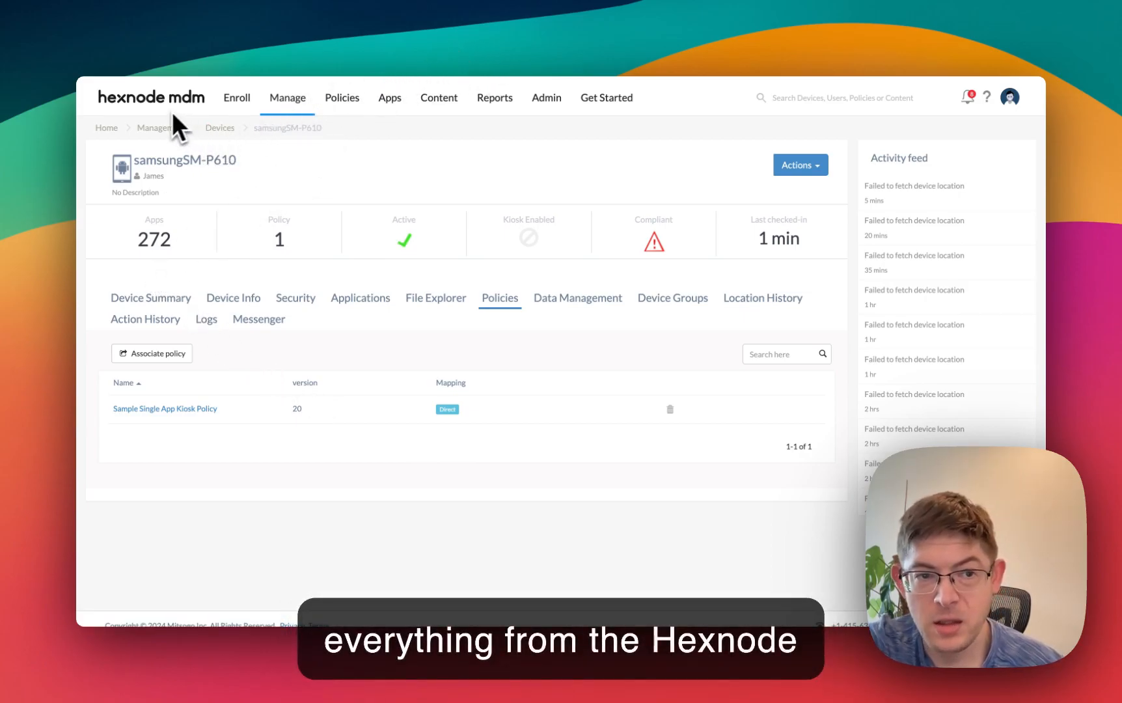
{"action": "left_click", "coordinate": [524, 40]}
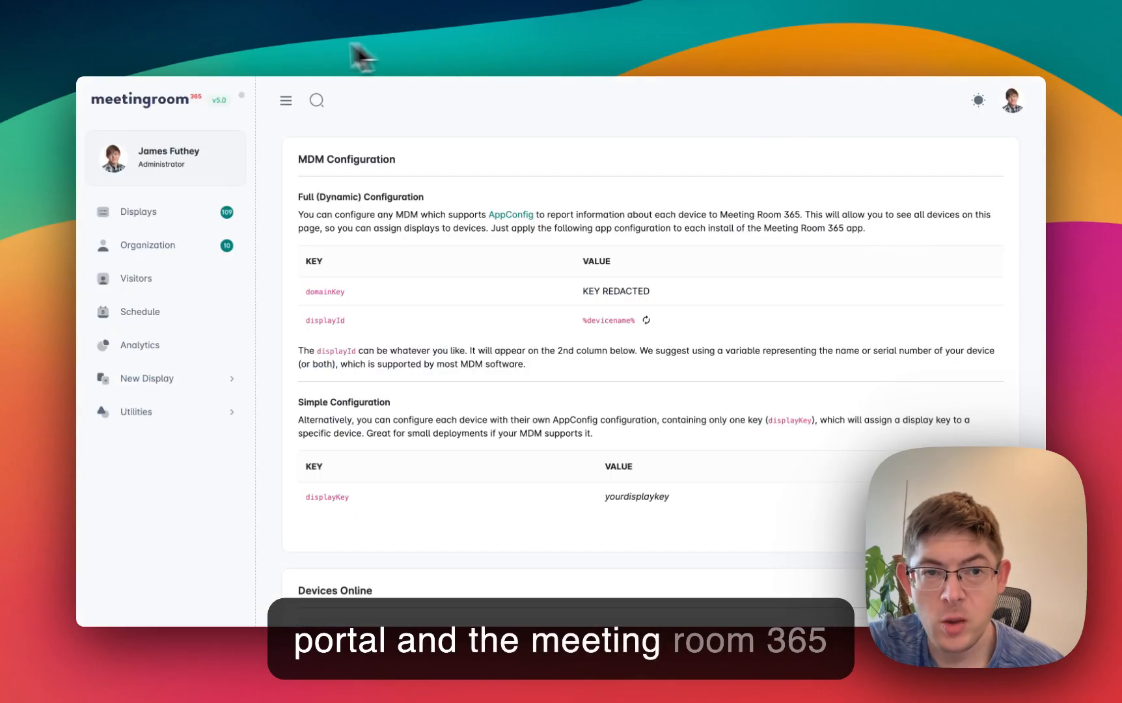
{"action": "left_click", "coordinate": [286, 39]}
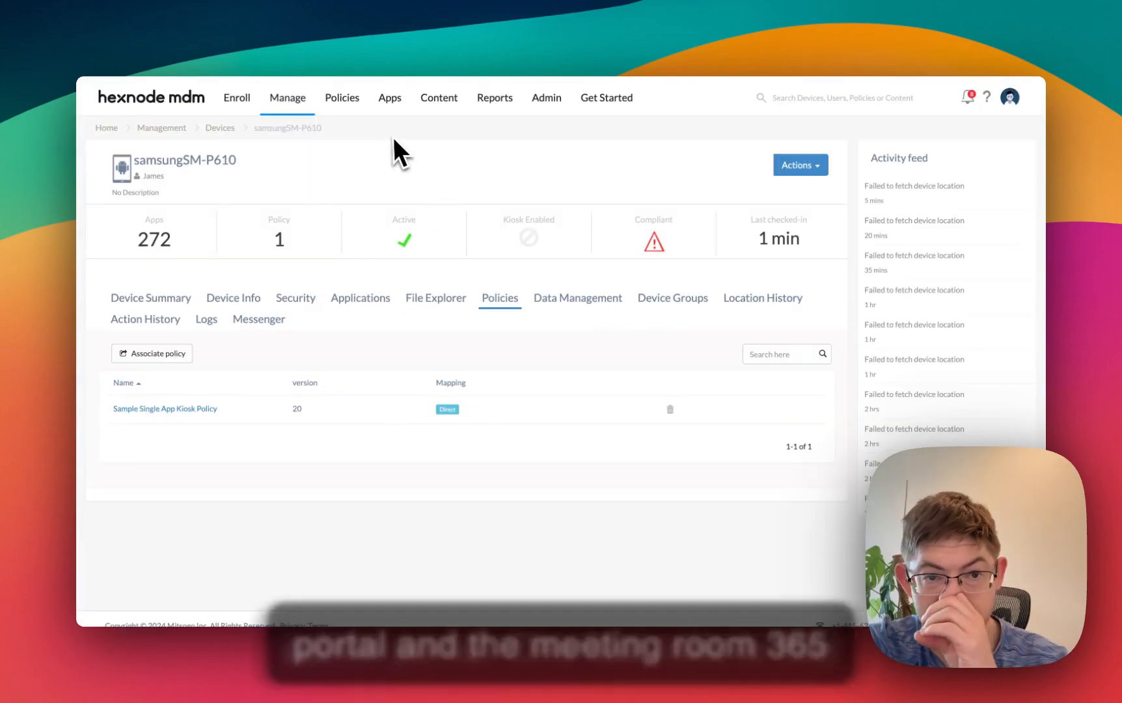
- Open the Sample Single App Kiosk Policy and display its Android Single App kiosk lockdown settings
{"action": "left_click", "coordinate": [343, 101]}
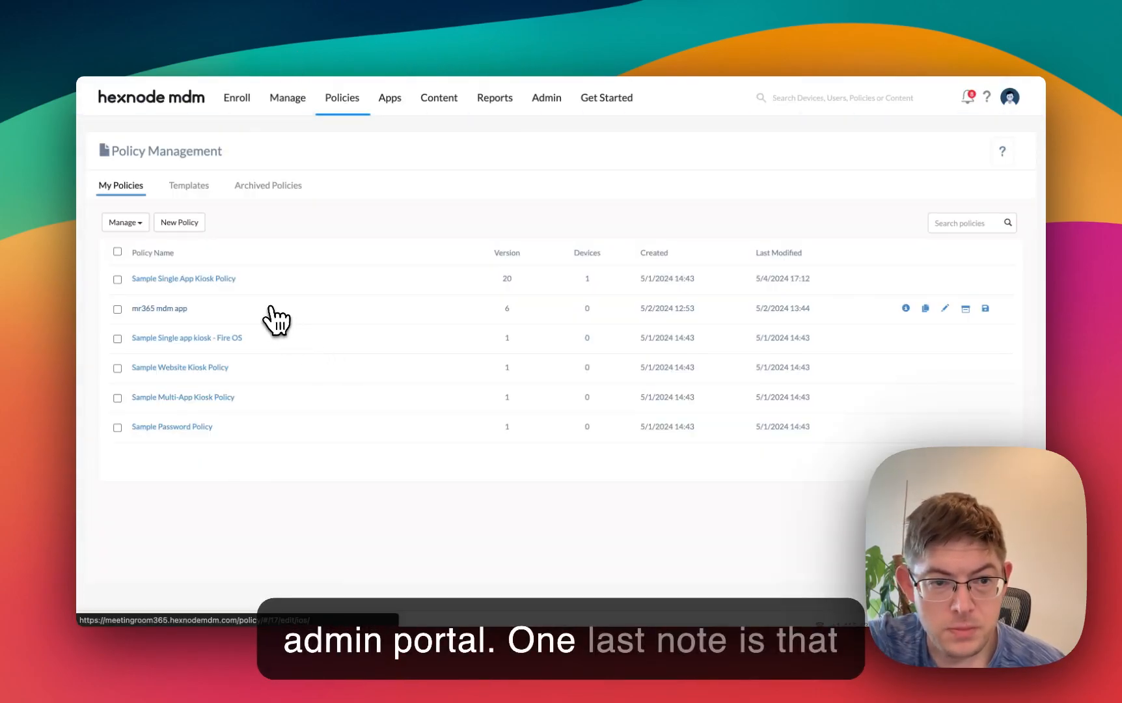
{"action": "left_click", "coordinate": [191, 279]}
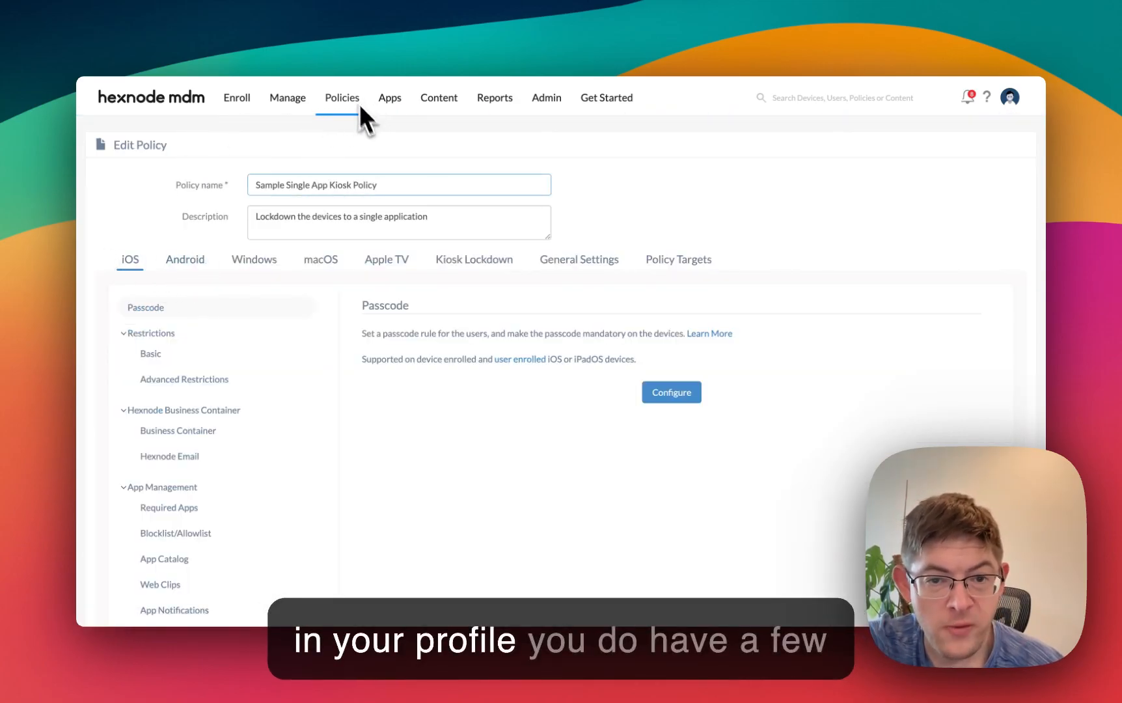
{"action": "left_click", "coordinate": [471, 260]}
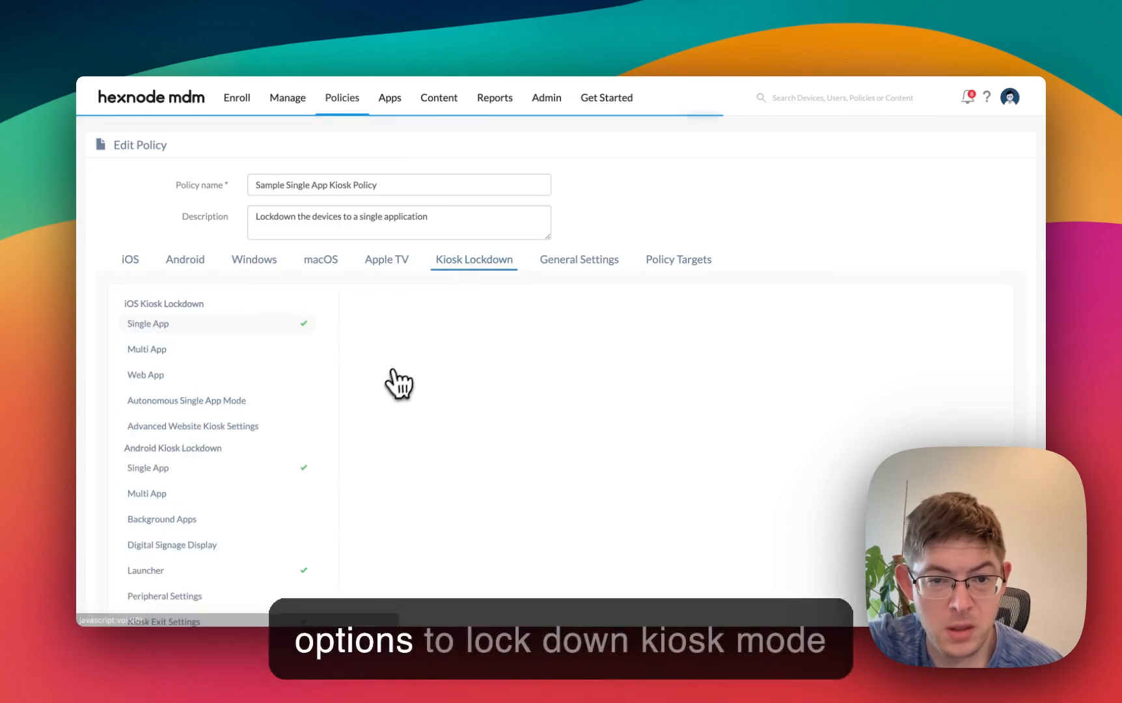
{"action": "scroll", "coordinate": [215, 338], "scroll_direction": "down", "scroll_amount": 2}
{"action": "scroll", "coordinate": [209, 338], "scroll_direction": "down", "scroll_amount": 1}
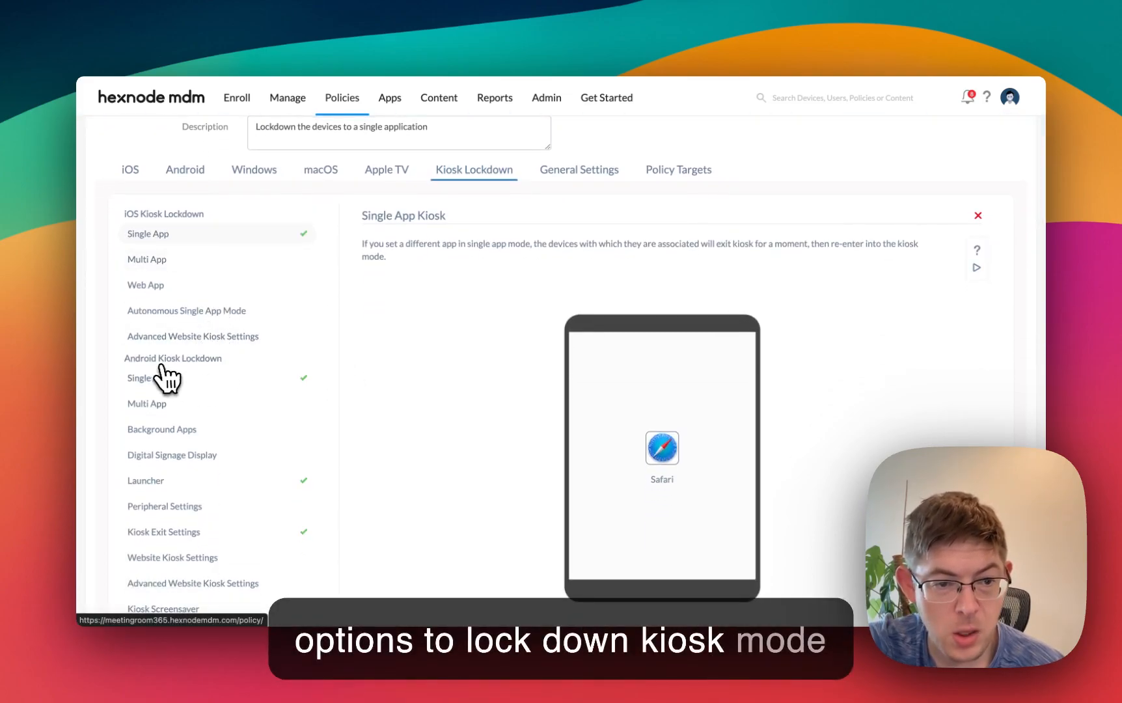
{"action": "left_click", "coordinate": [158, 382]}
{"action": "scroll", "coordinate": [484, 340], "scroll_direction": "down", "scroll_amount": 8}
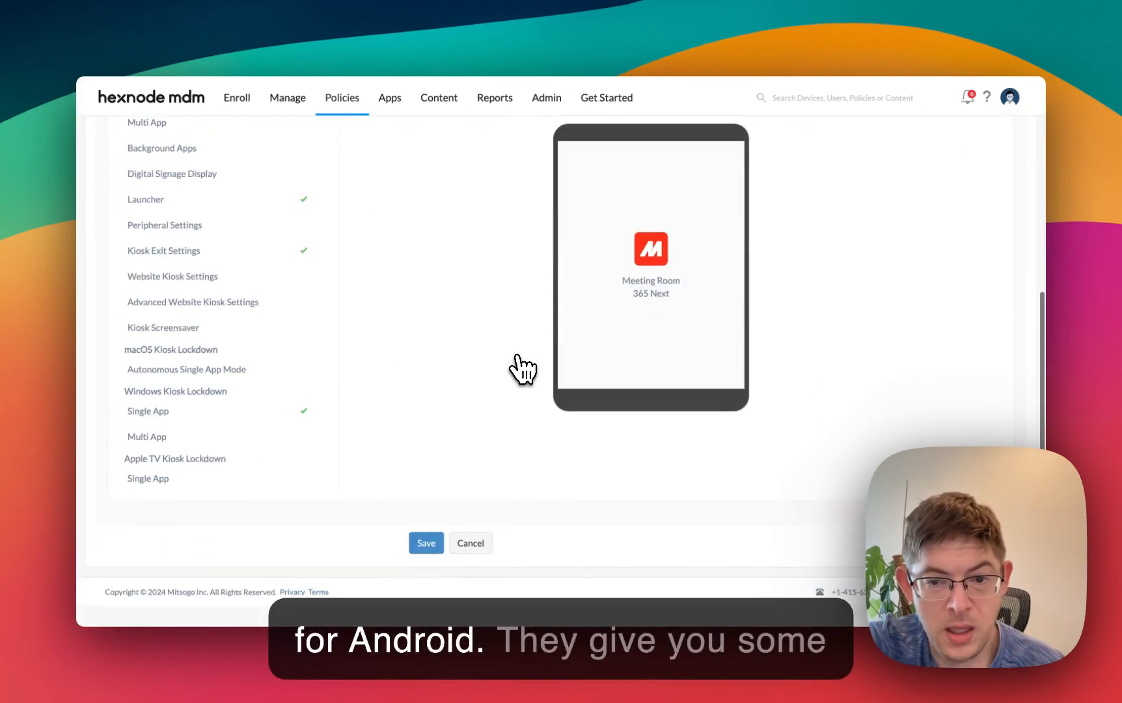
- Look over the Android kiosk lockdown options and the Single App Kiosk help topics in the policy
{"action": "scroll", "coordinate": [508, 340], "scroll_direction": "up", "scroll_amount": 6}
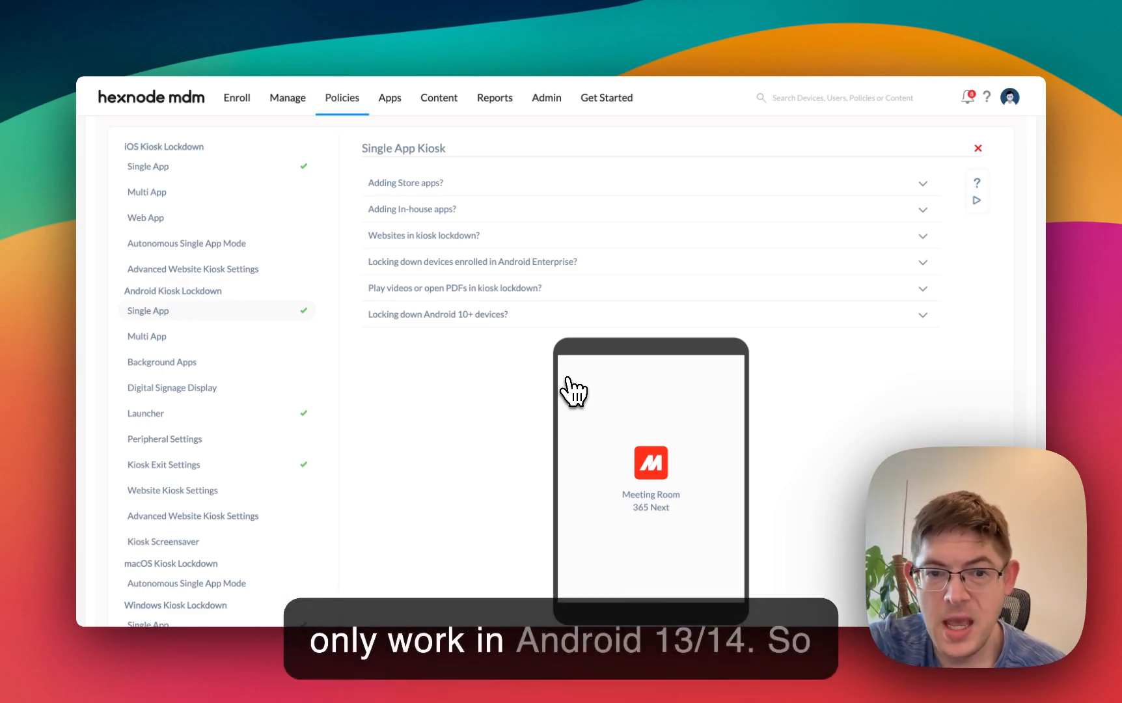
{"action": "scroll", "coordinate": [501, 396], "scroll_direction": "up", "scroll_amount": 3}
{"action": "scroll", "coordinate": [351, 443], "scroll_direction": "down", "scroll_amount": 5}
{"action": "scroll", "coordinate": [231, 231], "scroll_direction": "up", "scroll_amount": 2}
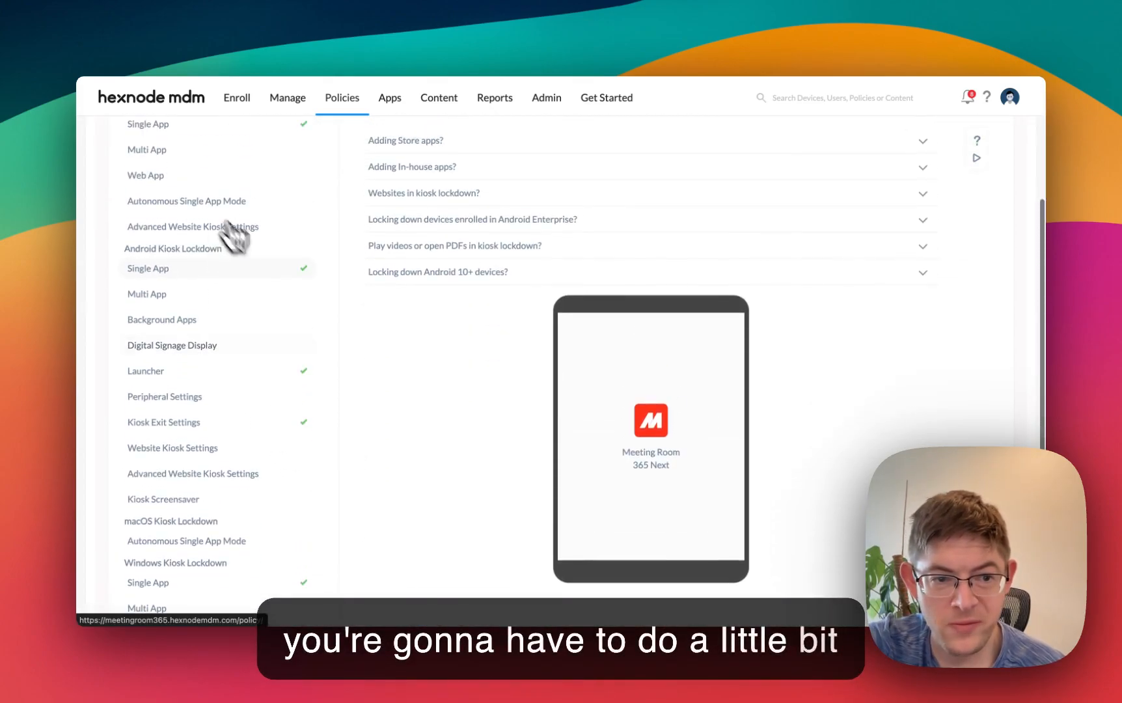
{"action": "scroll", "coordinate": [401, 381], "scroll_direction": "up", "scroll_amount": 5}
{"action": "scroll", "coordinate": [527, 400], "scroll_direction": "down", "scroll_amount": 6}
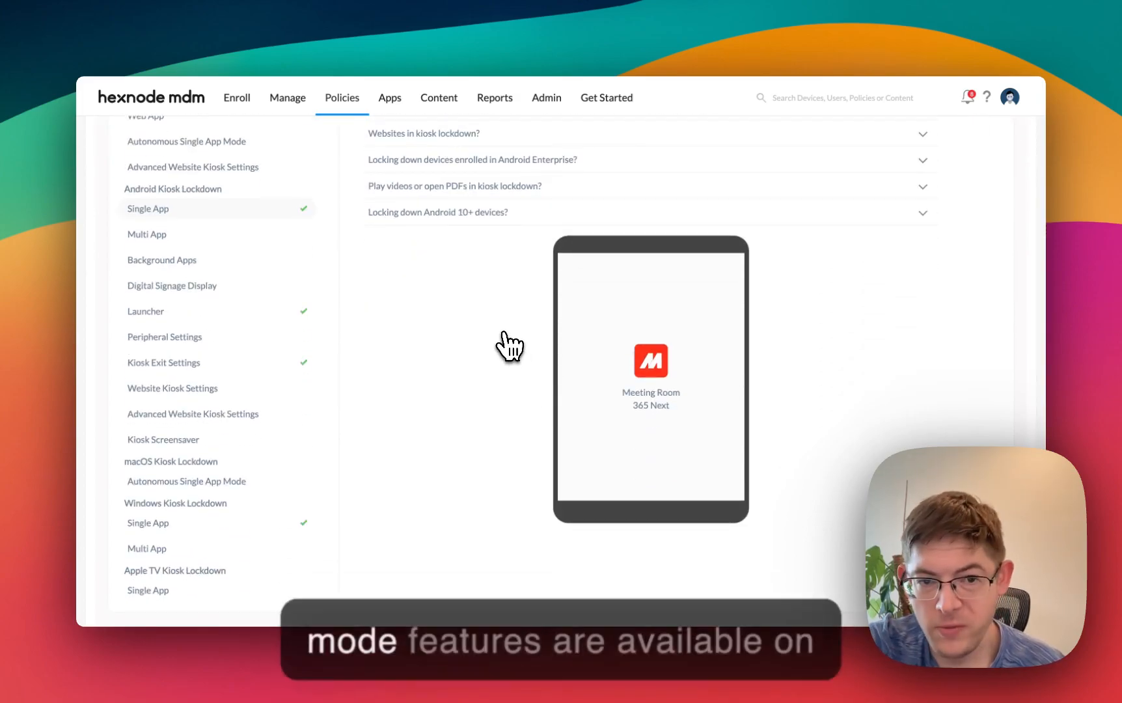
{"action": "scroll", "coordinate": [510, 344], "scroll_direction": "up", "scroll_amount": 5}
{"action": "scroll", "coordinate": [510, 345], "scroll_direction": "down", "scroll_amount": 2}
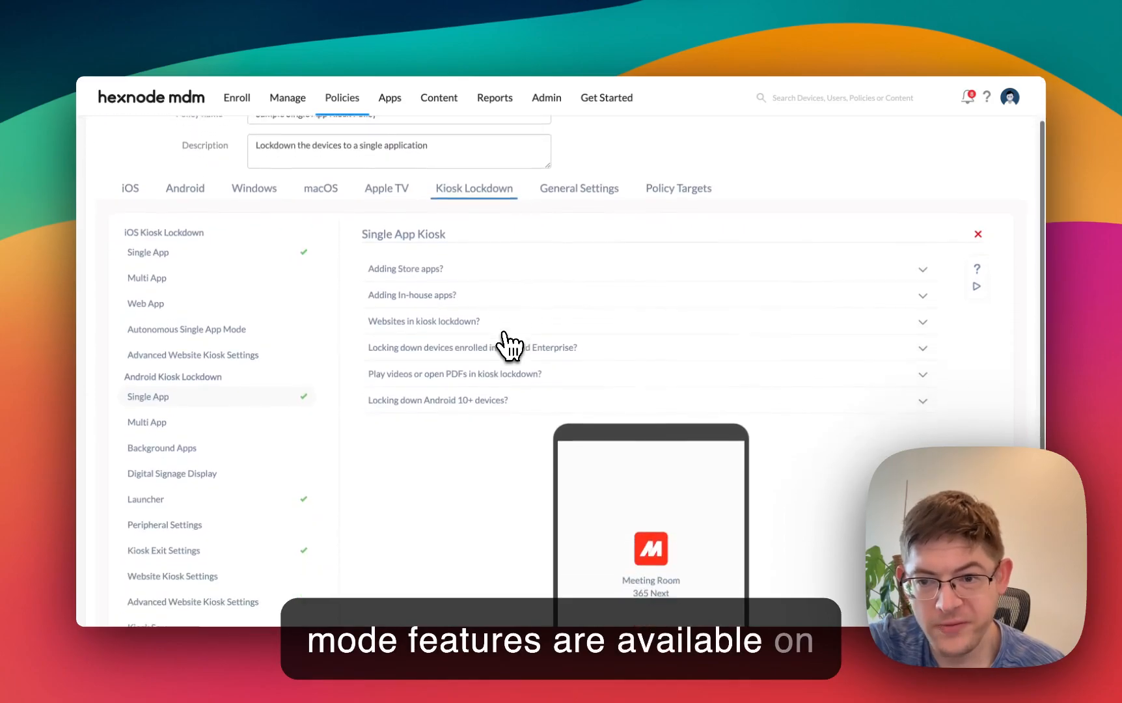
- In the Meeting Room 365 portal, open the Gazing Fox display and examine its device information and Pinned Mode, Kiosk Mode and Kiosk Launcher settings
{"action": "left_click", "coordinate": [439, 37]}
{"action": "scroll", "coordinate": [603, 492], "scroll_direction": "down", "scroll_amount": 5}
{"action": "left_click", "coordinate": [661, 501]}
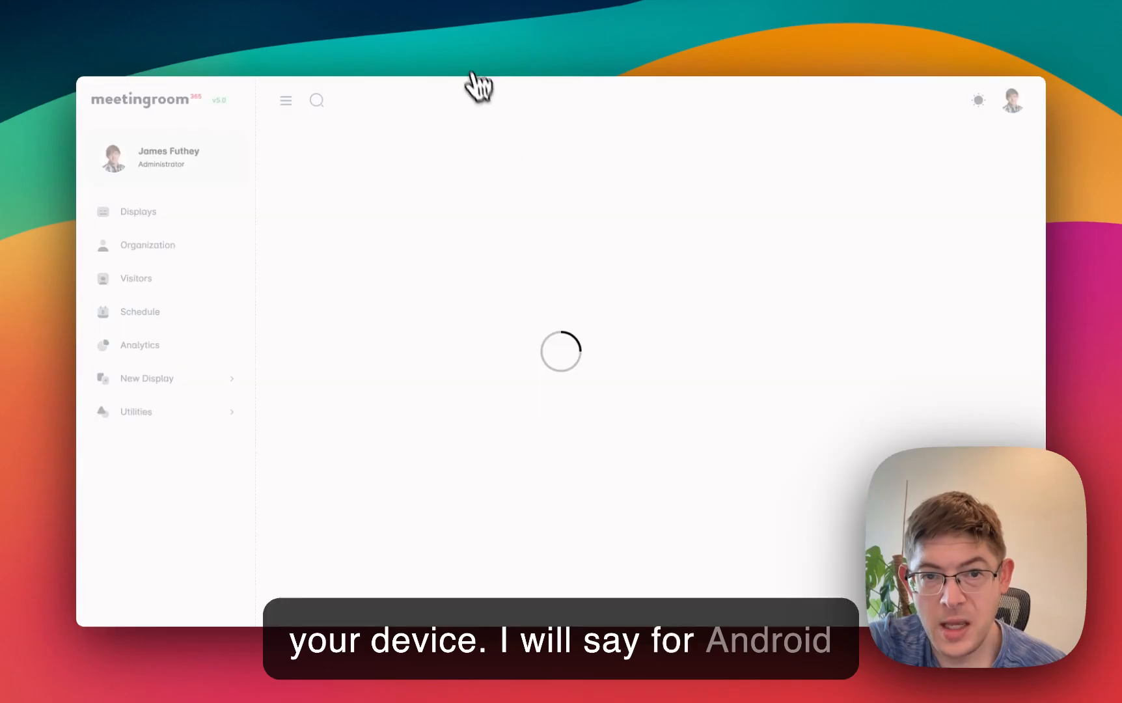
{"action": "scroll", "coordinate": [611, 329], "scroll_direction": "down", "scroll_amount": 10}
{"action": "scroll", "coordinate": [611, 328], "scroll_direction": "up", "scroll_amount": 3}
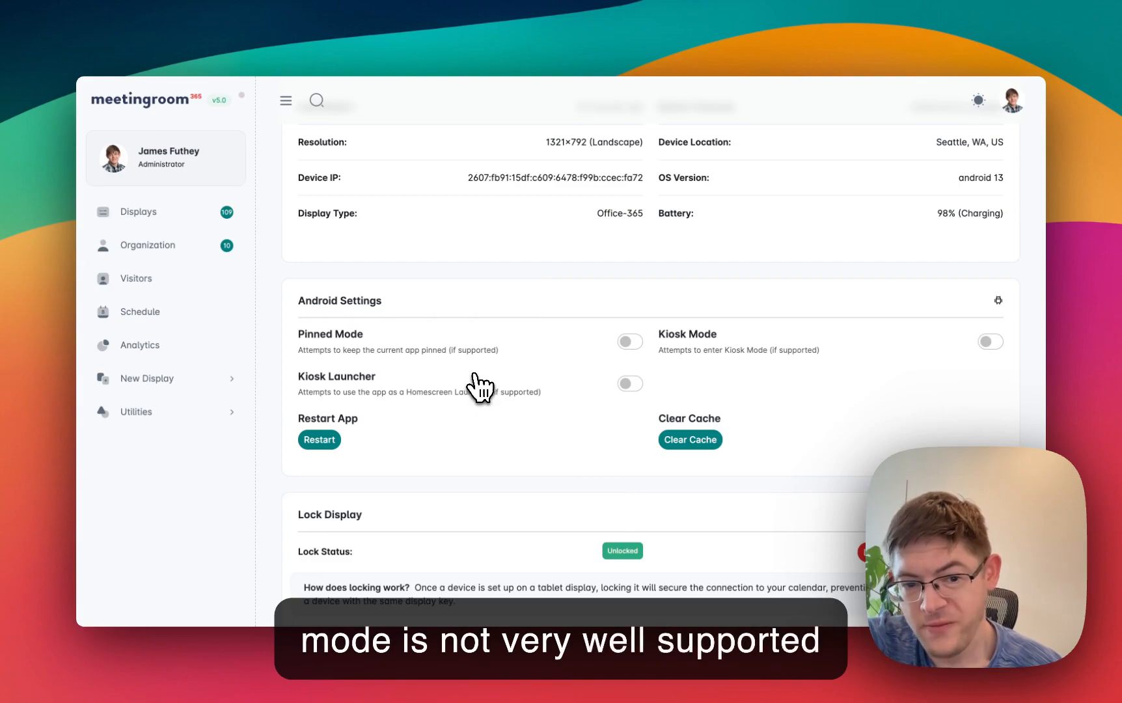
{"action": "scroll", "coordinate": [556, 376], "scroll_direction": "up", "scroll_amount": 8}
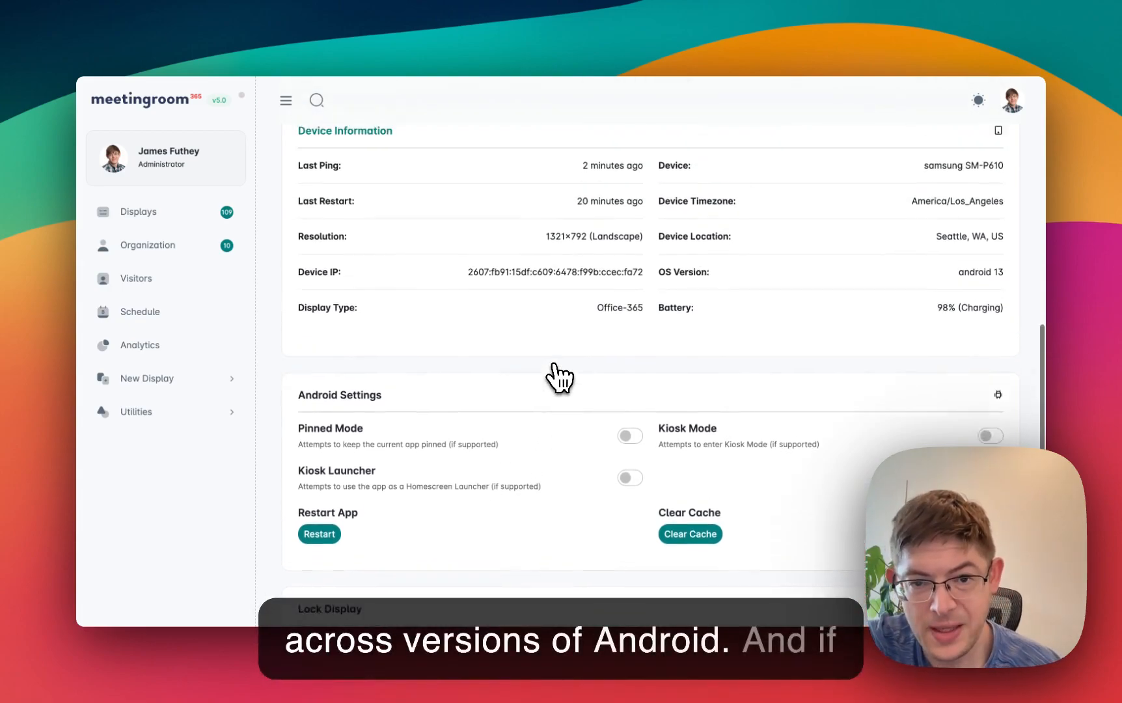
{"action": "scroll", "coordinate": [461, 225], "scroll_direction": "down", "scroll_amount": 3}
{"action": "scroll", "coordinate": [500, 315], "scroll_direction": "down", "scroll_amount": 5}
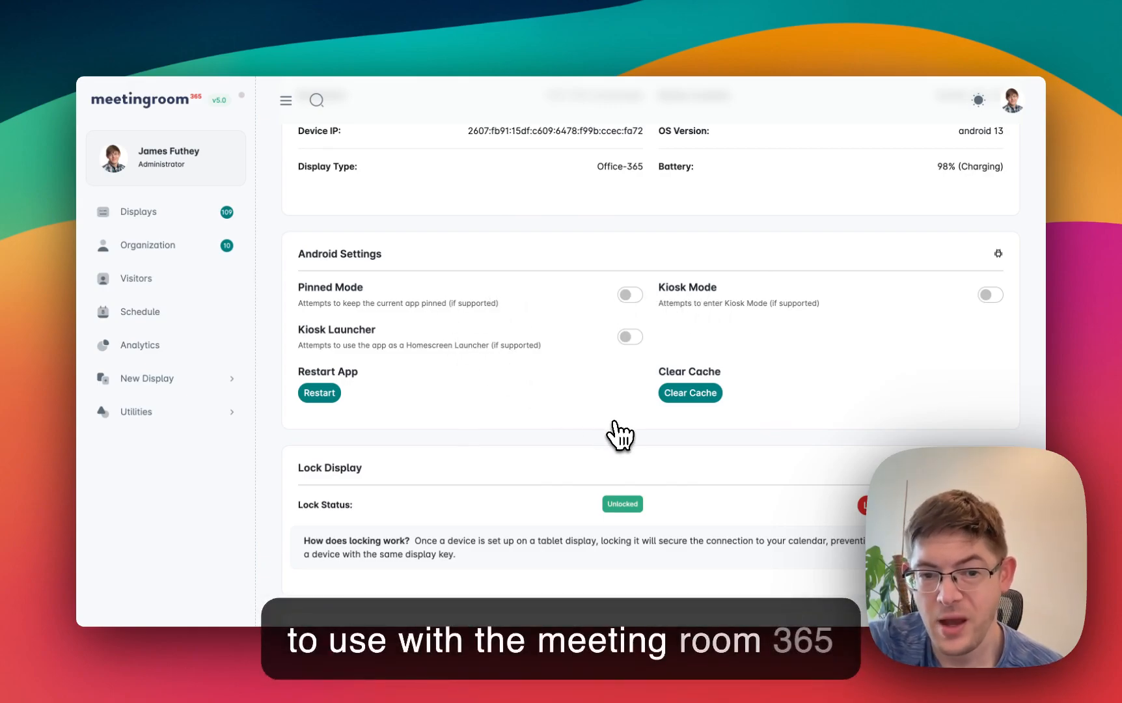
- Return from the Gazing Fox display to Hexnode and leave the kiosk policy for the Hexnode home page
{"action": "scroll", "coordinate": [526, 291], "scroll_direction": "up", "scroll_amount": 10}
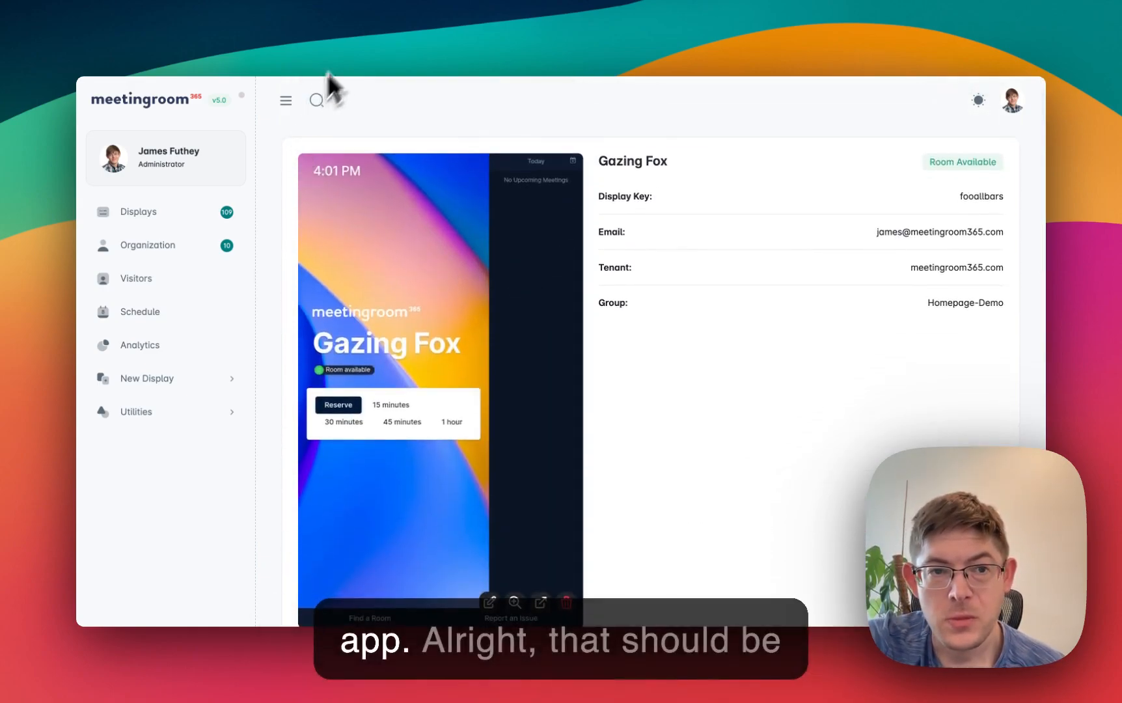
{"action": "left_click", "coordinate": [346, 43]}
{"action": "left_click", "coordinate": [148, 98]}
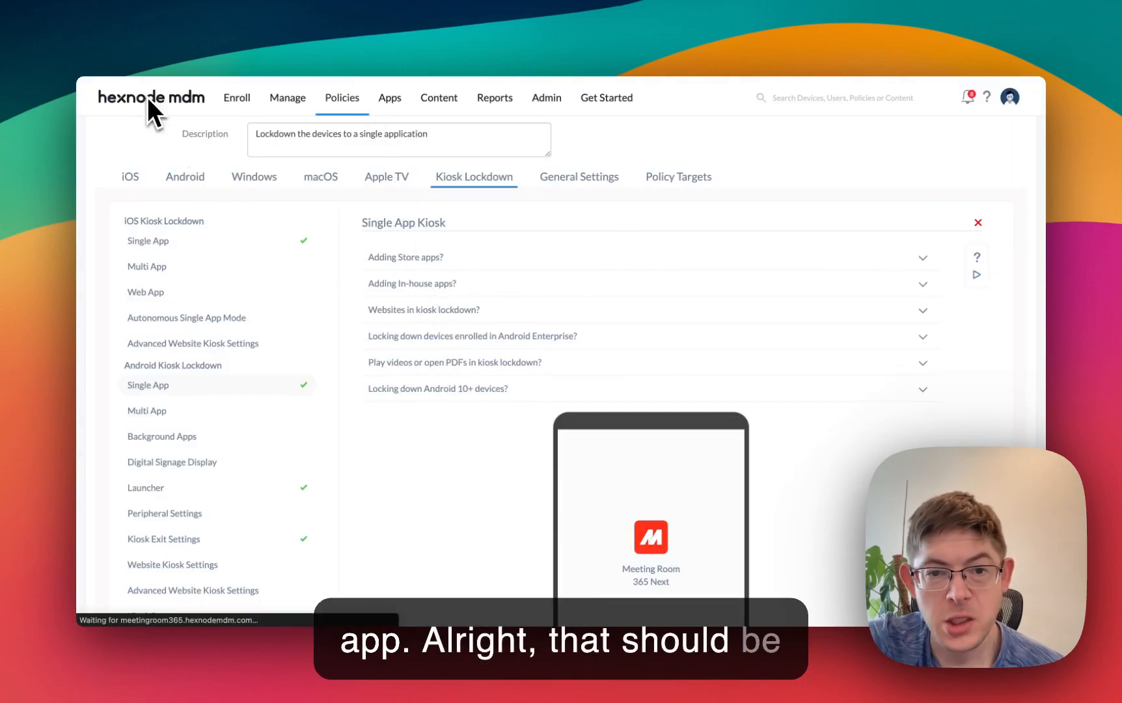